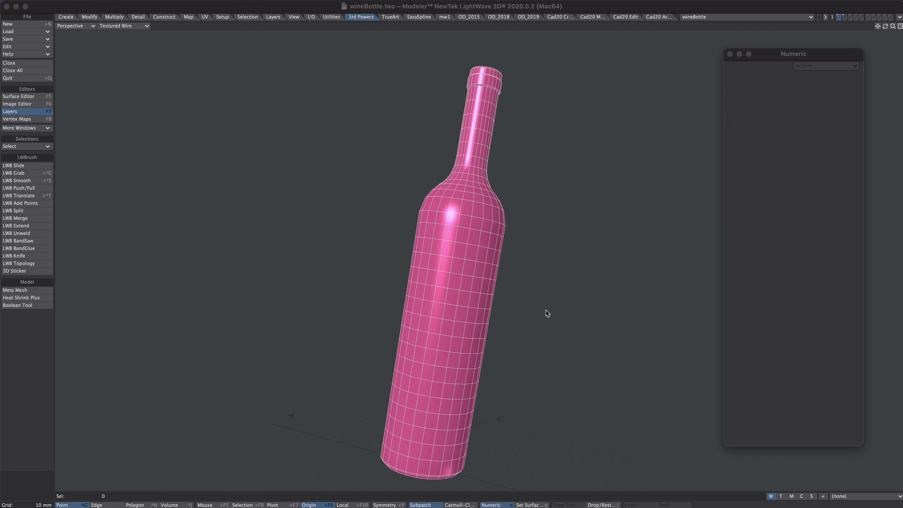
Create a freehand box beside the bottle, about 124 mm wide, 140 mm high and 40 mm deep.
{"action": "scroll", "coordinate": [540, 278], "scroll_direction": "down", "scroll_amount": 2}
{"action": "scroll", "coordinate": [552, 281], "scroll_direction": "up", "scroll_amount": 3}
{"action": "scroll", "coordinate": [552, 281], "scroll_direction": "up", "scroll_amount": 2}
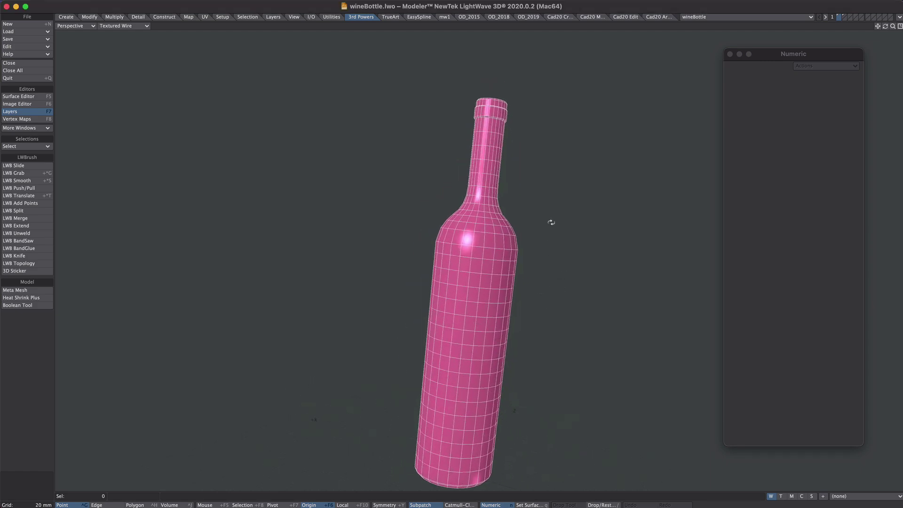
{"action": "left_click_drag", "start_coordinate": [537, 89], "coordinate": [572, 285], "text": "alt"}
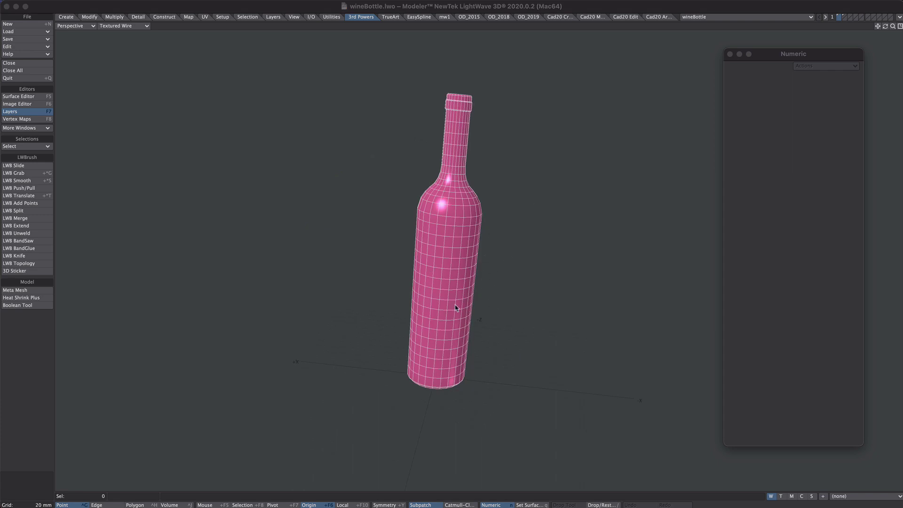
{"action": "left_click_drag", "start_coordinate": [456, 298], "coordinate": [475, 319], "text": "ctrl+alt"}
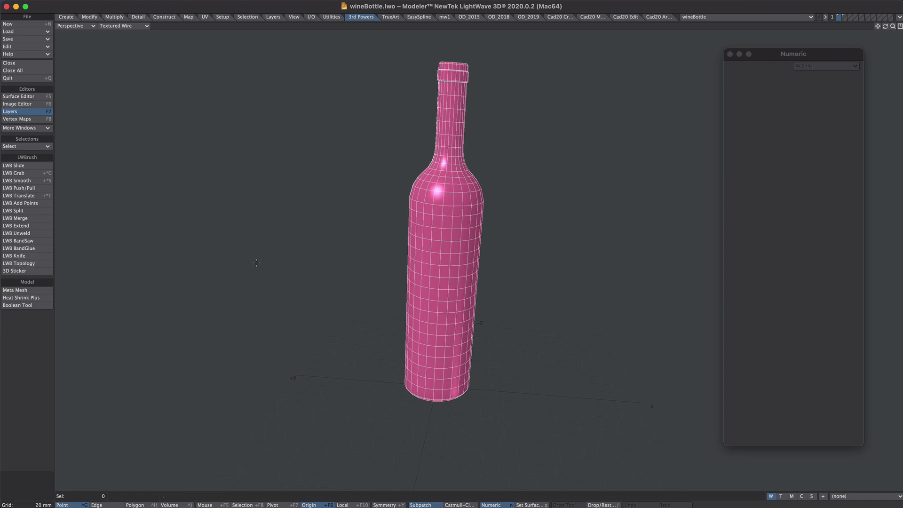
{"action": "key", "text": "shift+x"}
{"action": "left_click_drag", "start_coordinate": [186, 147], "coordinate": [302, 276]}
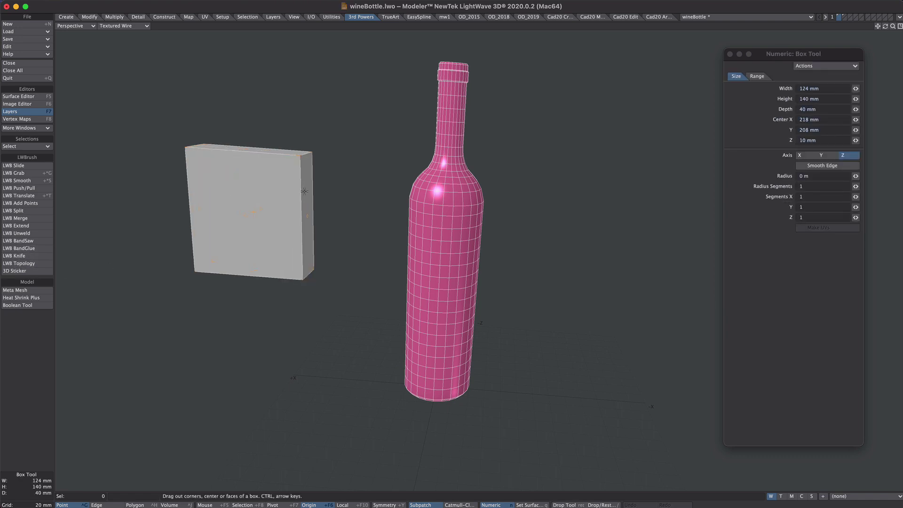
Assign a new surface named interior to the box, then cut the box out of the layer.
{"action": "key", "text": "ctrl+h"}
{"action": "left_click", "coordinate": [293, 201]}
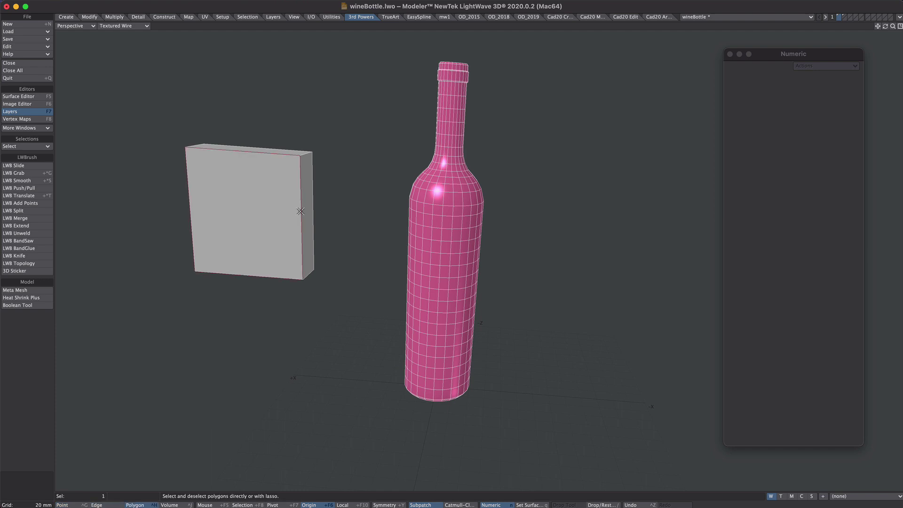
{"action": "type", "text": "qinterior"}
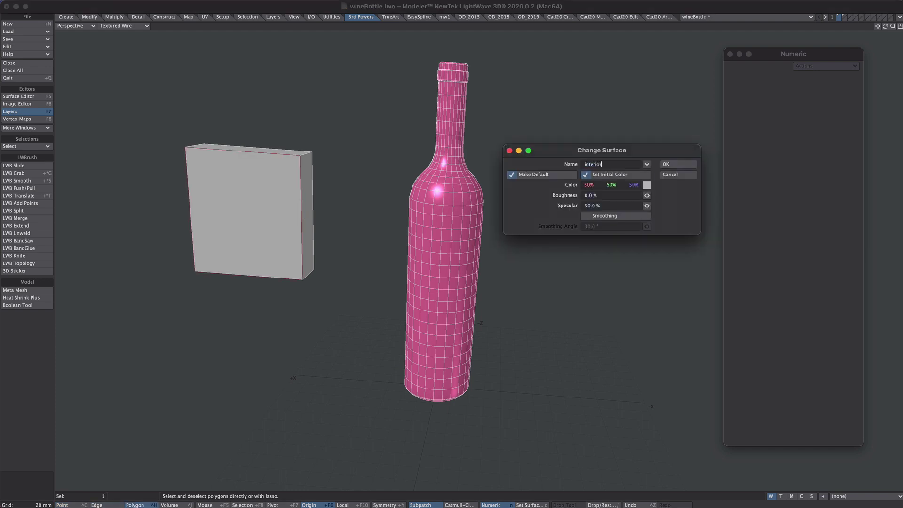
{"action": "key", "text": "Return"}
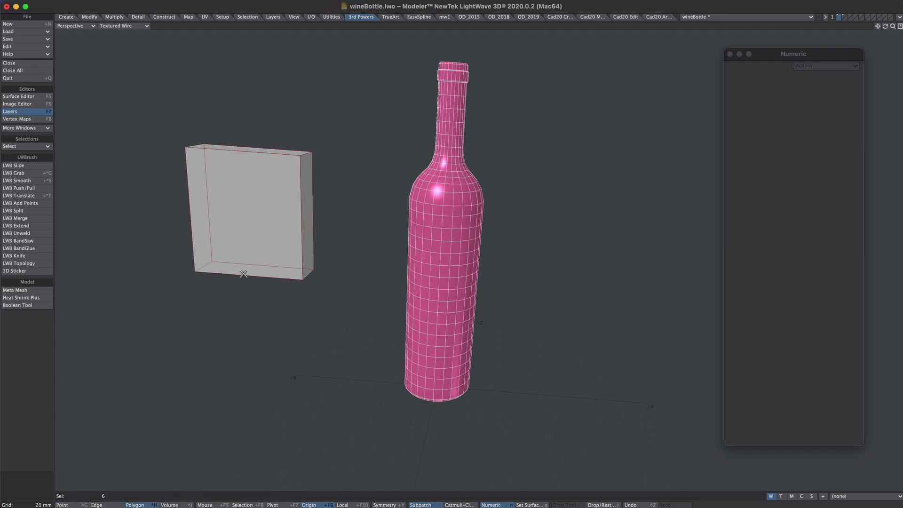
{"action": "key", "text": "x"}
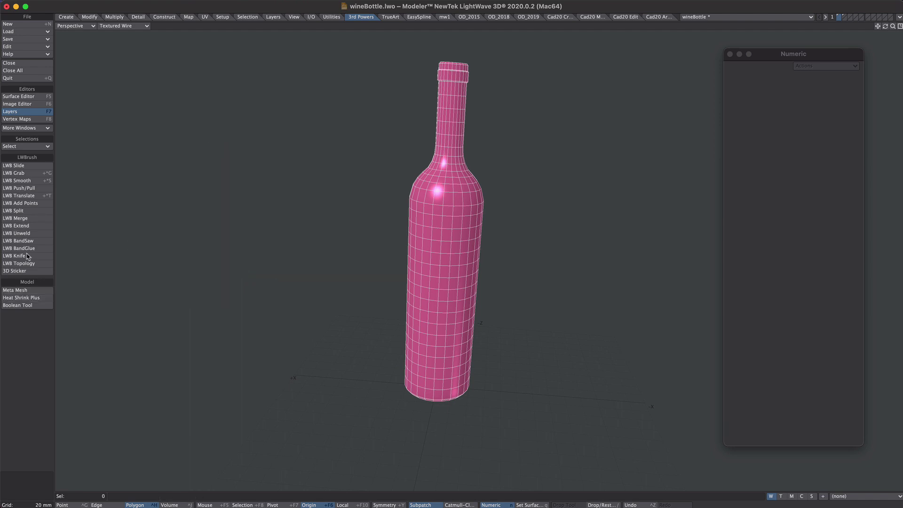
Activate LWB Knife in Solid mode with the Line type and set its cut surface to interior.
{"action": "left_click", "coordinate": [20, 258]}
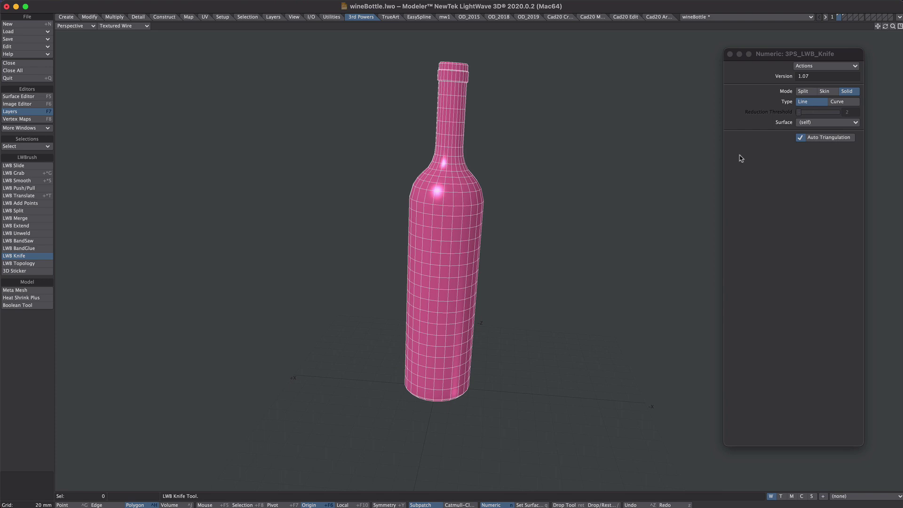
{"action": "left_click_drag", "start_coordinate": [520, 236], "coordinate": [802, 133], "text": "alt"}
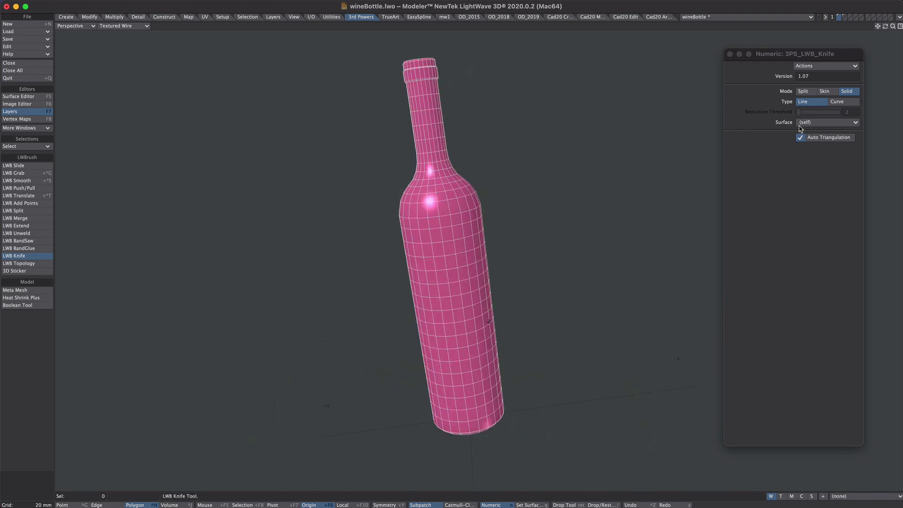
{"action": "left_click", "coordinate": [813, 123]}
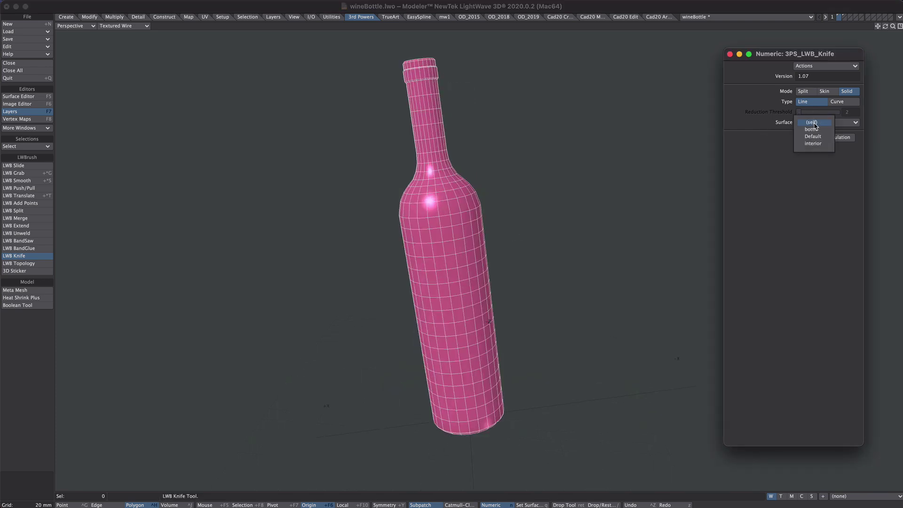
{"action": "left_click", "coordinate": [817, 146]}
Slice the bottle's body with several LWB Knife lines at different angles, viewing it from varied sides.
{"action": "scroll", "coordinate": [498, 252], "scroll_direction": "up", "scroll_amount": 3}
{"action": "left_click_drag", "start_coordinate": [391, 390], "coordinate": [276, 324]}
{"action": "scroll", "coordinate": [524, 351], "scroll_direction": "down", "scroll_amount": 3}
{"action": "left_click_drag", "start_coordinate": [524, 350], "coordinate": [310, 367], "text": "alt"}
{"action": "left_click_drag", "start_coordinate": [394, 359], "coordinate": [527, 278]}
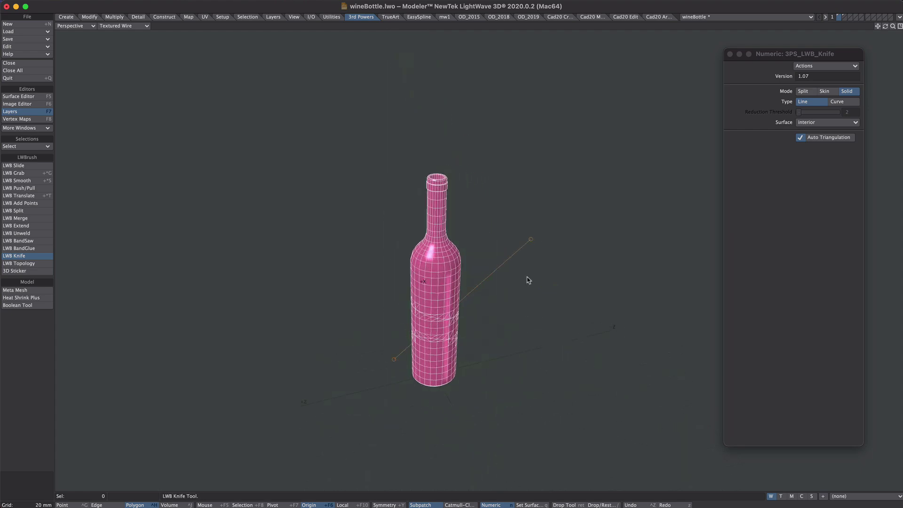
{"action": "scroll", "coordinate": [526, 324], "scroll_direction": "up", "scroll_amount": 5}
{"action": "left_click_drag", "start_coordinate": [526, 328], "coordinate": [643, 241], "text": "alt"}
{"action": "mouse_move", "coordinate": [263, 258]}
{"action": "left_mouse_down"}
{"action": "mouse_move", "coordinate": [647, 322]}
{"action": "mouse_move", "coordinate": [658, 336]}
{"action": "left_mouse_up"}
{"action": "scroll", "coordinate": [511, 300], "scroll_direction": "down", "scroll_amount": 5}
{"action": "left_click_drag", "start_coordinate": [506, 300], "coordinate": [543, 264], "text": "alt"}
Pull the sliced bottle pieces apart with LWB Translate in Move mode.
{"action": "left_click", "coordinate": [19, 195]}
{"action": "left_click_drag", "start_coordinate": [336, 185], "coordinate": [433, 231], "text": "alt"}
{"action": "left_click_drag", "start_coordinate": [415, 275], "coordinate": [396, 230]}
{"action": "left_click_drag", "start_coordinate": [441, 303], "coordinate": [458, 267]}
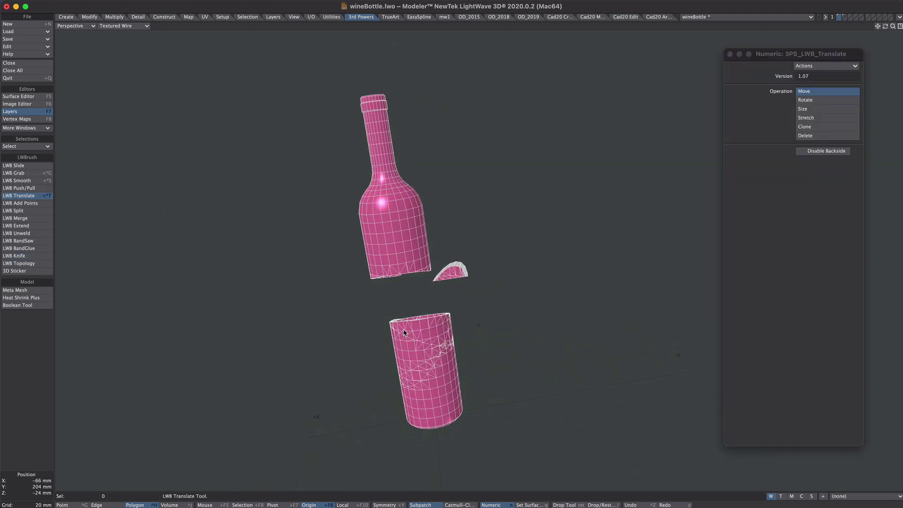
{"action": "left_click_drag", "start_coordinate": [403, 330], "coordinate": [344, 311]}
{"action": "left_click_drag", "start_coordinate": [436, 331], "coordinate": [474, 302]}
{"action": "left_click_drag", "start_coordinate": [420, 344], "coordinate": [350, 353]}
{"action": "left_click_drag", "start_coordinate": [430, 364], "coordinate": [471, 350]}
Examine the intact bottle in the four-view layout and compare the enlarged bottle in wineBottleTute2.lwo with the original.
{"action": "scroll", "coordinate": [478, 312], "scroll_direction": "up", "scroll_amount": 5}
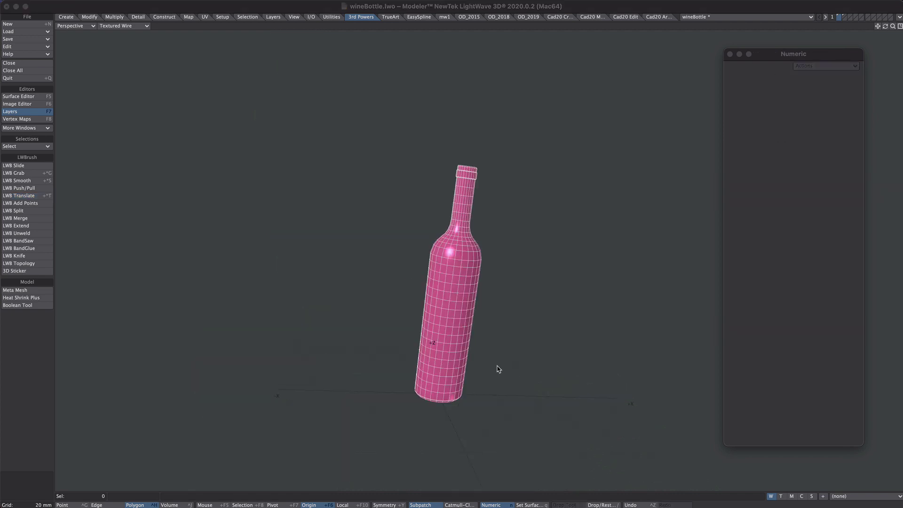
{"action": "left_click_drag", "start_coordinate": [502, 304], "coordinate": [501, 238], "text": "alt"}
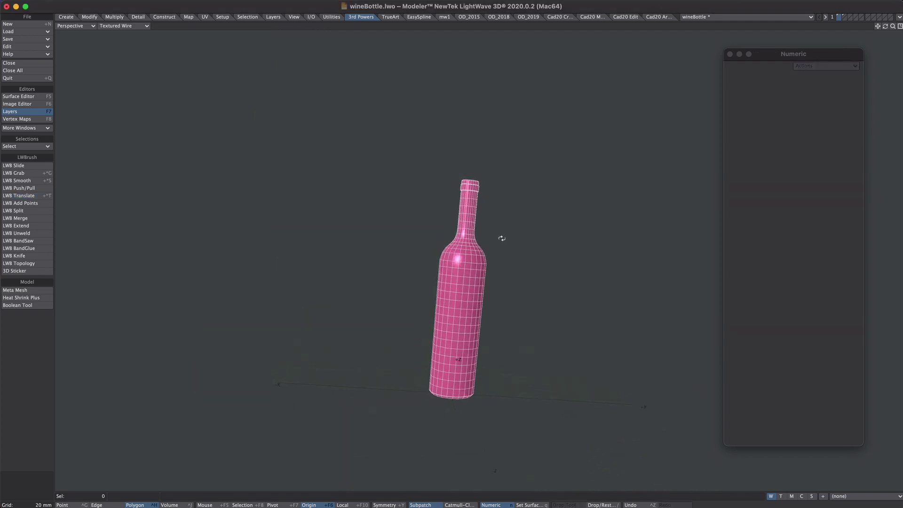
{"action": "key", "text": "KP_0"}
{"action": "scroll", "coordinate": [348, 369], "scroll_direction": "down", "scroll_amount": 4}
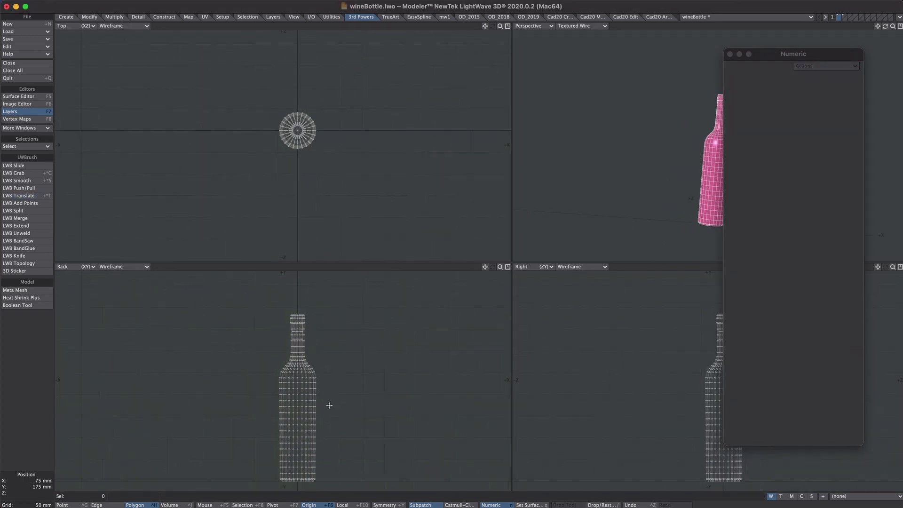
{"action": "left_click_drag", "start_coordinate": [327, 317], "coordinate": [316, 300], "text": "alt"}
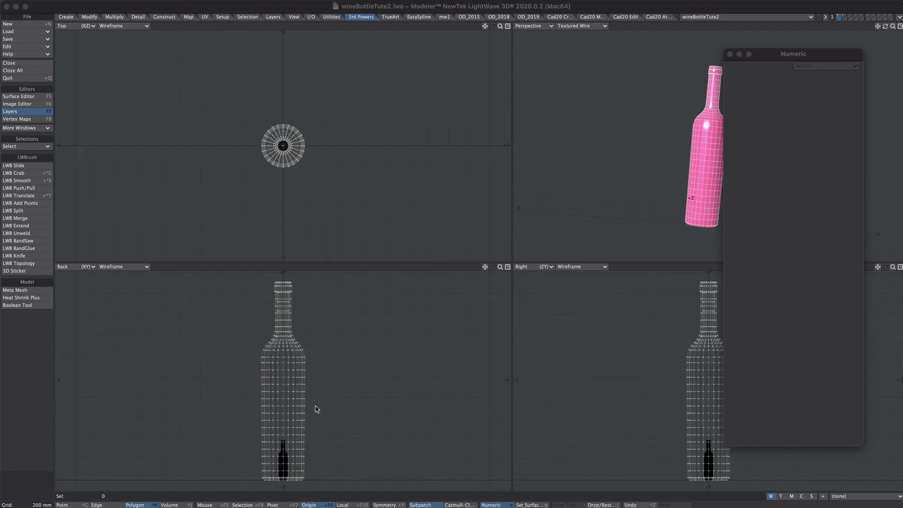
{"action": "left_click", "coordinate": [332, 391]}
{"action": "scroll", "coordinate": [330, 393], "scroll_direction": "down", "scroll_amount": 2}
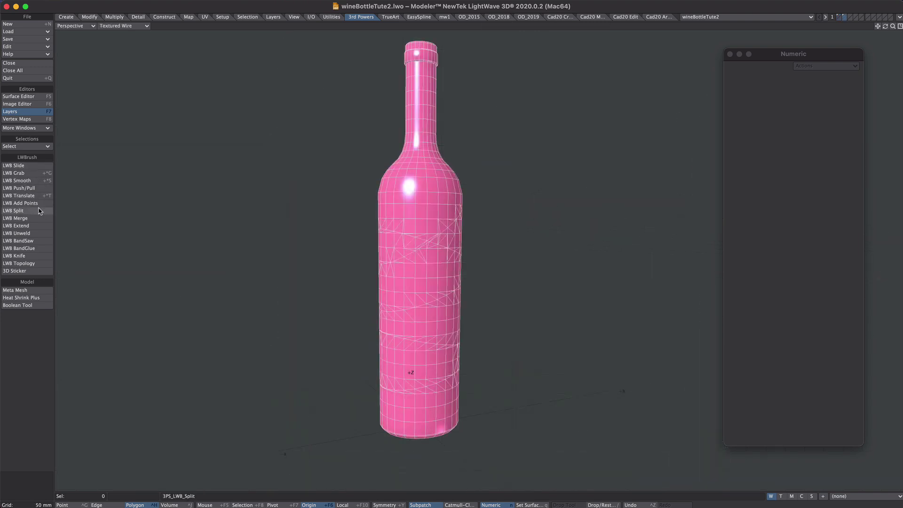
Test the pre-cut bottle by moving several fragments away from its body with LWB Translate.
{"action": "left_click", "coordinate": [21, 196]}
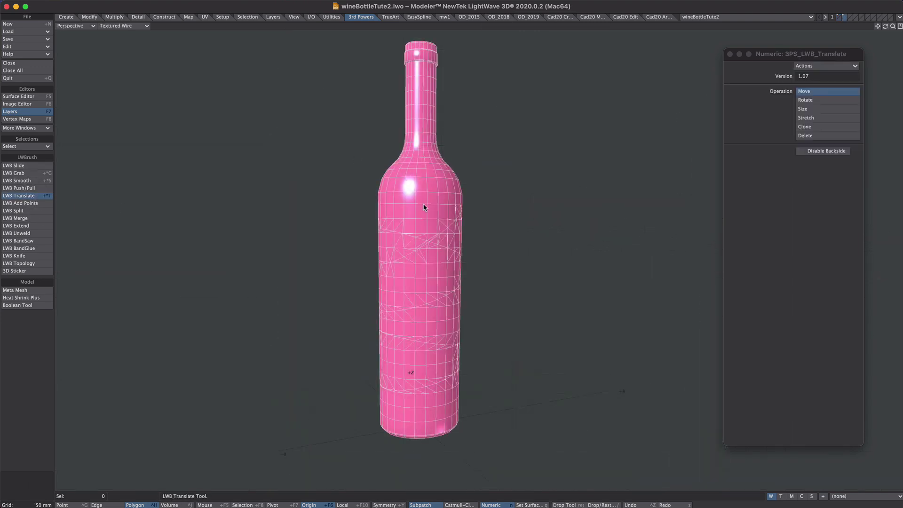
{"action": "left_click_drag", "start_coordinate": [424, 211], "coordinate": [420, 175]}
{"action": "left_click_drag", "start_coordinate": [447, 230], "coordinate": [468, 216]}
{"action": "left_click_drag", "start_coordinate": [397, 250], "coordinate": [355, 234]}
{"action": "left_click_drag", "start_coordinate": [434, 264], "coordinate": [530, 298]}
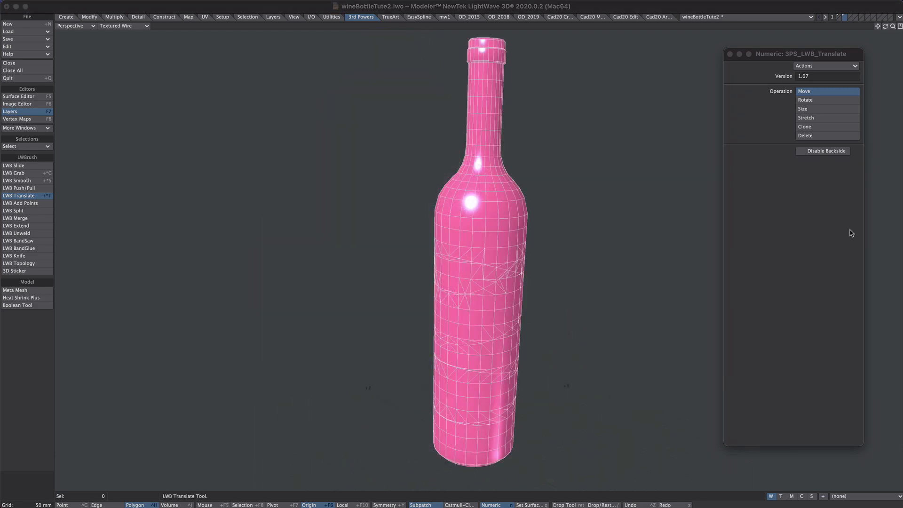
{"action": "key", "text": "a"}
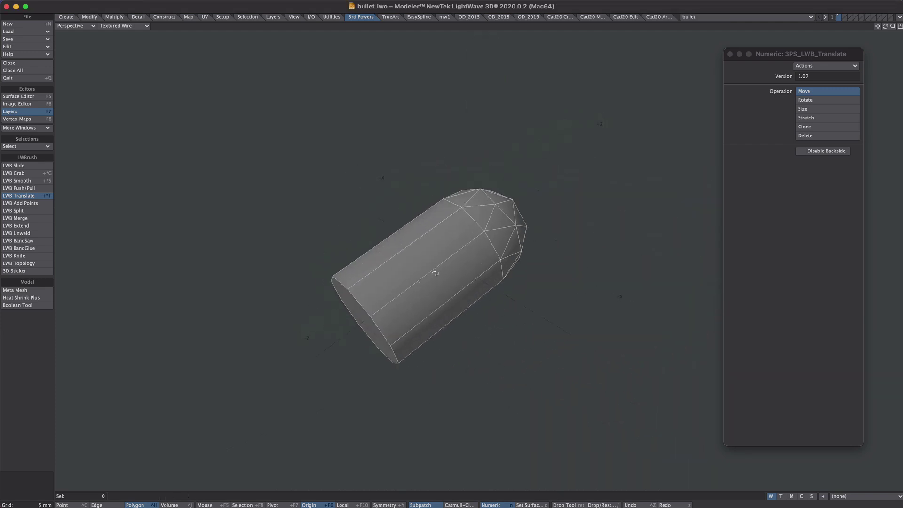
Switch to Layout, then hide and deactivate the bullet object in the scene.
{"action": "left_click_drag", "start_coordinate": [435, 273], "coordinate": [696, 368], "text": "alt"}
{"action": "key", "text": "F12"}
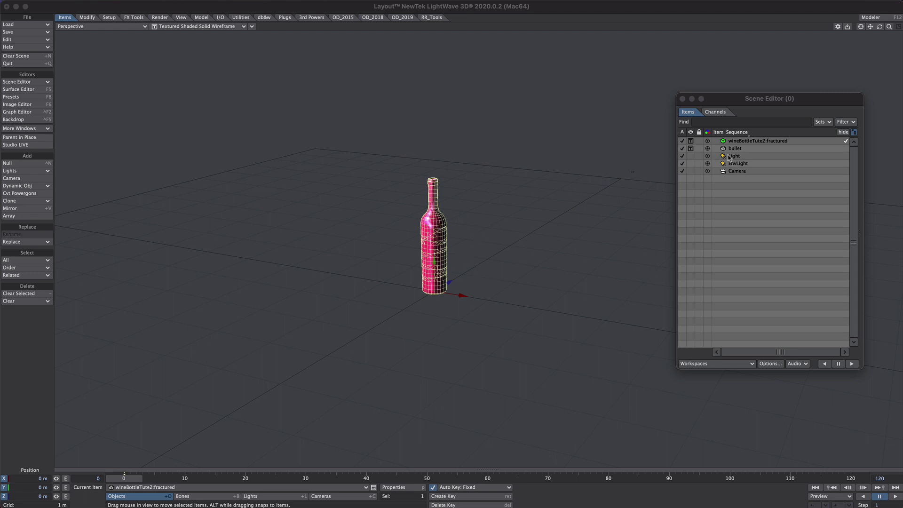
{"action": "left_click", "coordinate": [691, 148]}
{"action": "left_click", "coordinate": [668, 156]}
{"action": "left_click", "coordinate": [683, 148]}
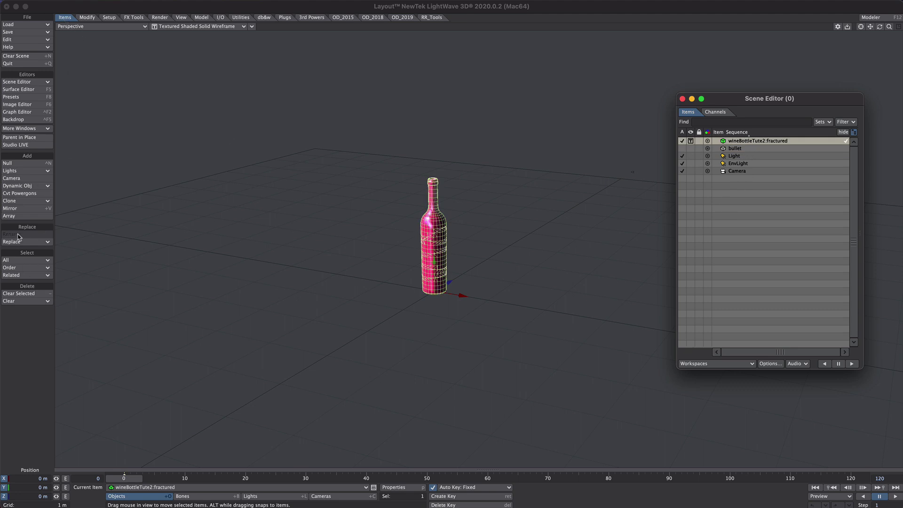
Create a clone instance of the wineBottleTute2:fractured object and open its instance generator settings.
{"action": "left_click", "coordinate": [14, 201]}
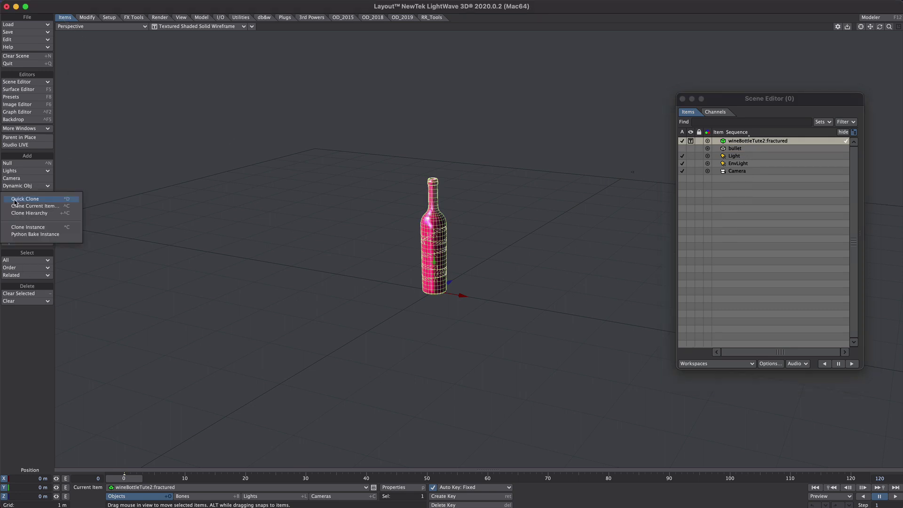
{"action": "left_click", "coordinate": [34, 228]}
{"action": "key", "text": "p"}
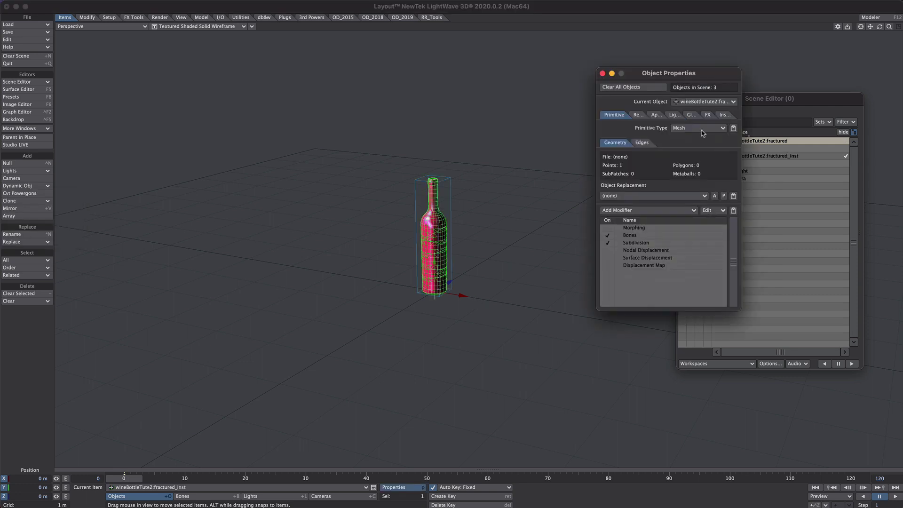
{"action": "double_click", "coordinate": [637, 148]}
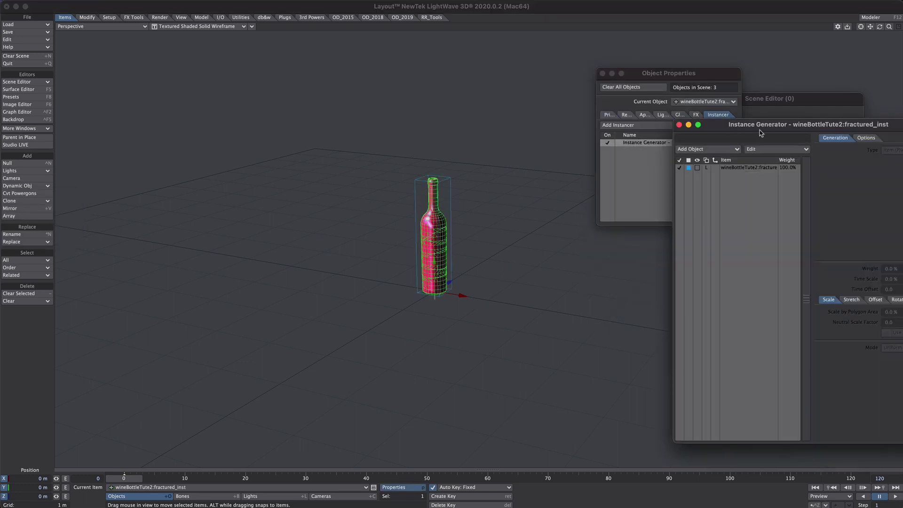
{"action": "left_click_drag", "start_coordinate": [555, 186], "coordinate": [551, 185], "text": "alt+shift"}
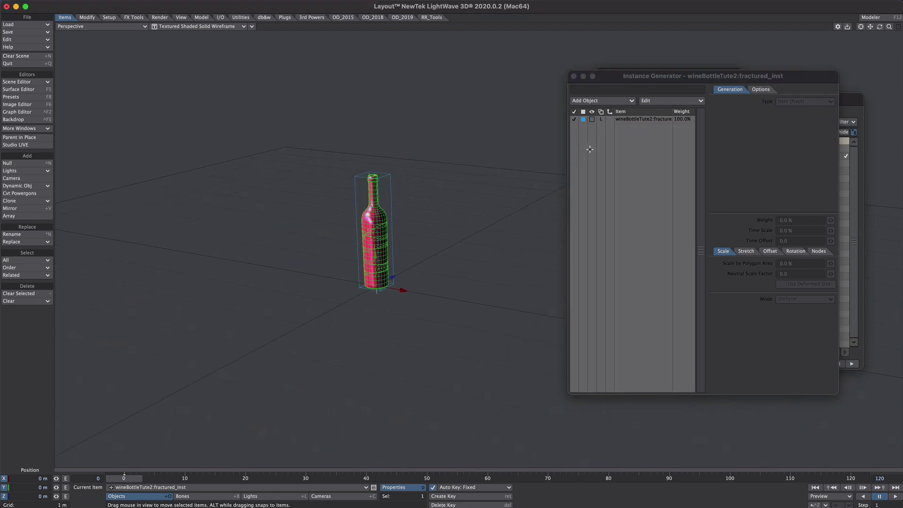
Display the bottle instances textured and arrange them as a Rectangular Array with Y Instances and Z Instances set to 1.
{"action": "left_click", "coordinate": [592, 119]}
{"action": "left_click", "coordinate": [607, 146]}
{"action": "left_click", "coordinate": [799, 102]}
{"action": "left_click", "coordinate": [790, 140]}
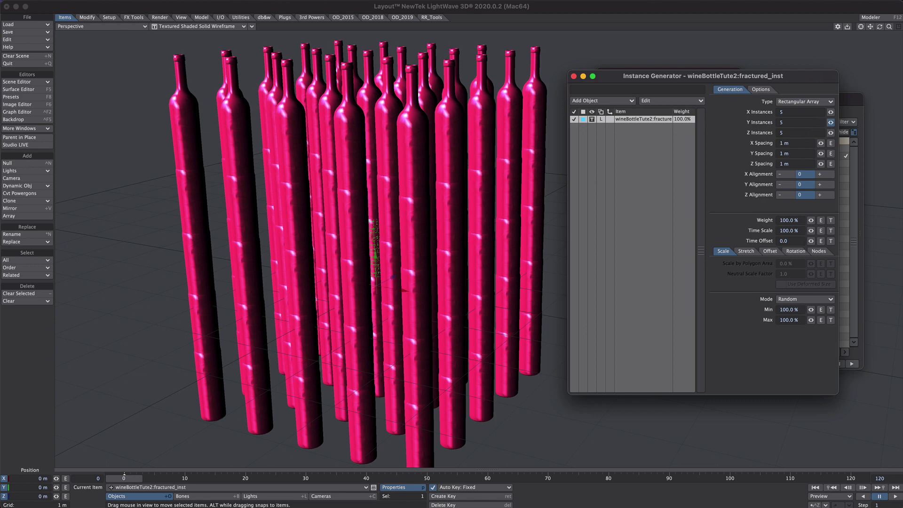
{"action": "left_click_drag", "start_coordinate": [830, 123], "coordinate": [759, 109]}
{"action": "left_click_drag", "start_coordinate": [830, 133], "coordinate": [818, 133]}
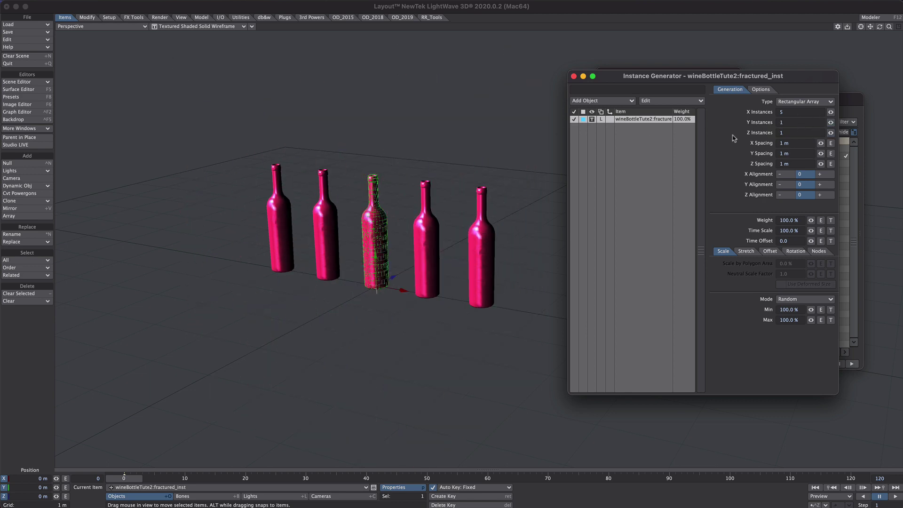
Set the random instance offset to range from -500 mm to 500 mm on both X and Z.
{"action": "type", "text": "-.5"}
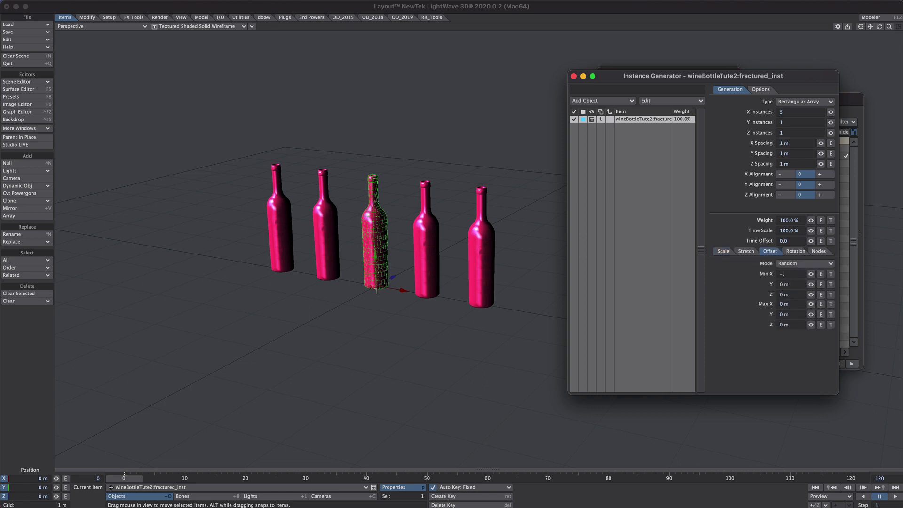
{"action": "key", "text": "Tab"}
{"action": "key", "text": "Tab"}
{"action": "type", "text": "-.5"}
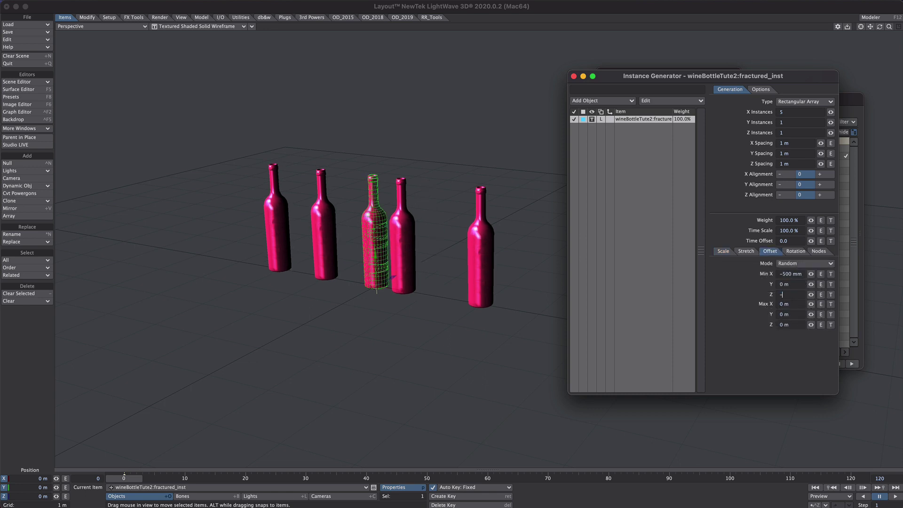
{"action": "key", "text": "Tab"}
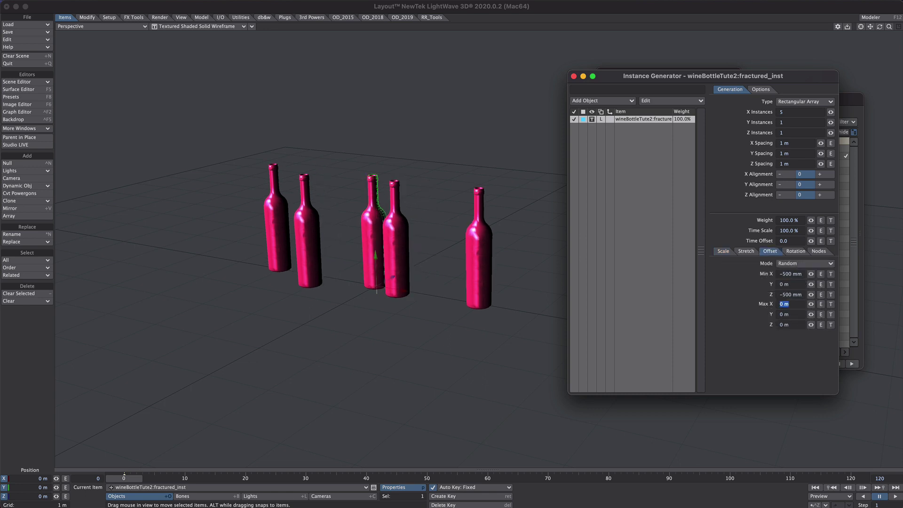
{"action": "type", "text": ".5"}
{"action": "key", "text": "Tab"}
{"action": "key", "text": "Tab"}
{"action": "type", "text": ".5"}
{"action": "key", "text": "Return"}
Set the instances' random heading rotation to range from -360° to 360°.
{"action": "left_click", "coordinate": [794, 251]}
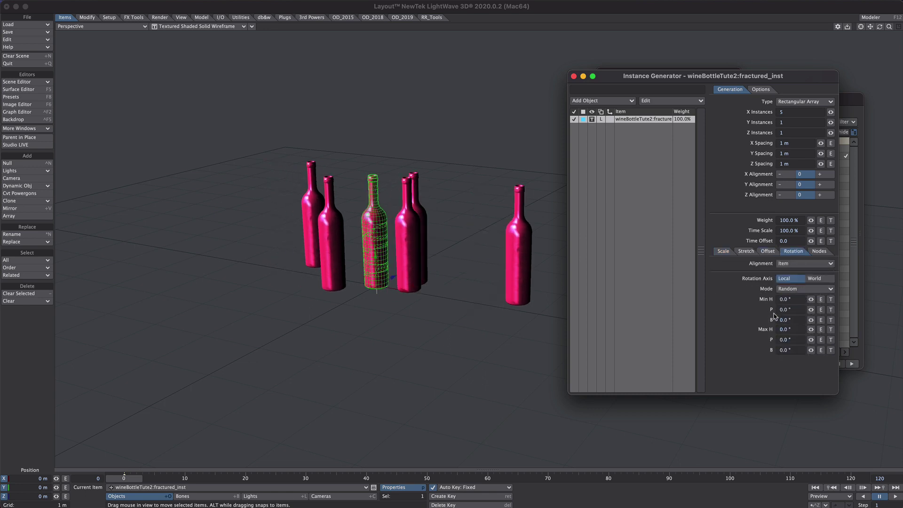
{"action": "left_click", "coordinate": [795, 299]}
{"action": "type", "text": "-360"}
{"action": "key", "text": "Tab"}
{"action": "key", "text": "Tab"}
{"action": "key", "text": "Tab"}
{"action": "type", "text": "360"}
{"action": "key", "text": "Tab"}
Change the instance generator's random seed to 268435455 to vary the bottle placement.
{"action": "left_click_drag", "start_coordinate": [454, 231], "coordinate": [438, 281], "text": "alt"}
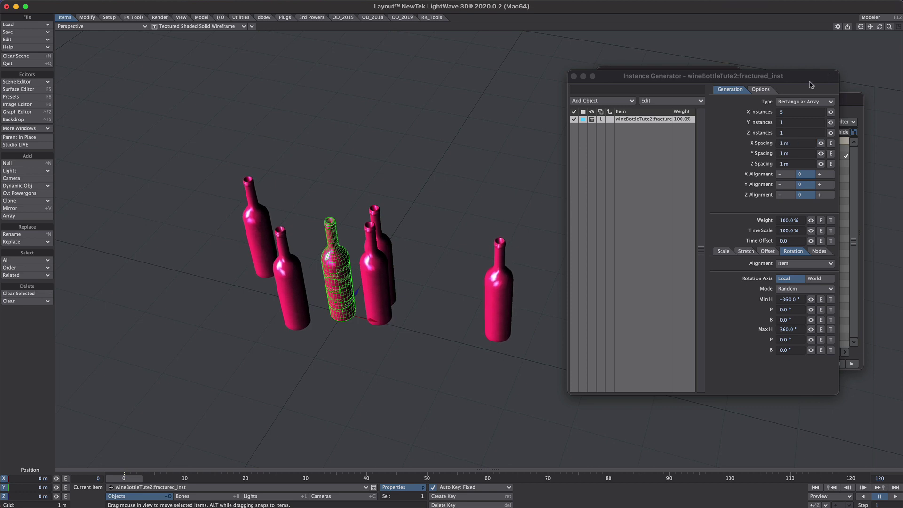
{"action": "left_click", "coordinate": [757, 89]}
{"action": "left_click_drag", "start_coordinate": [821, 117], "coordinate": [820, 116]}
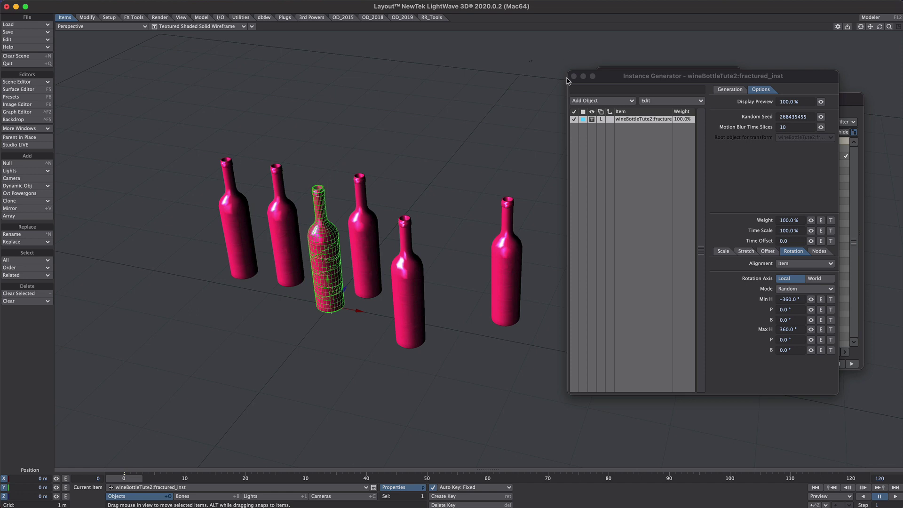
Bake the instances of wineBottleTute2:fractured into separate objects with Python Bake Instance and delete the original bottle at the origin.
{"action": "left_click", "coordinate": [573, 76]}
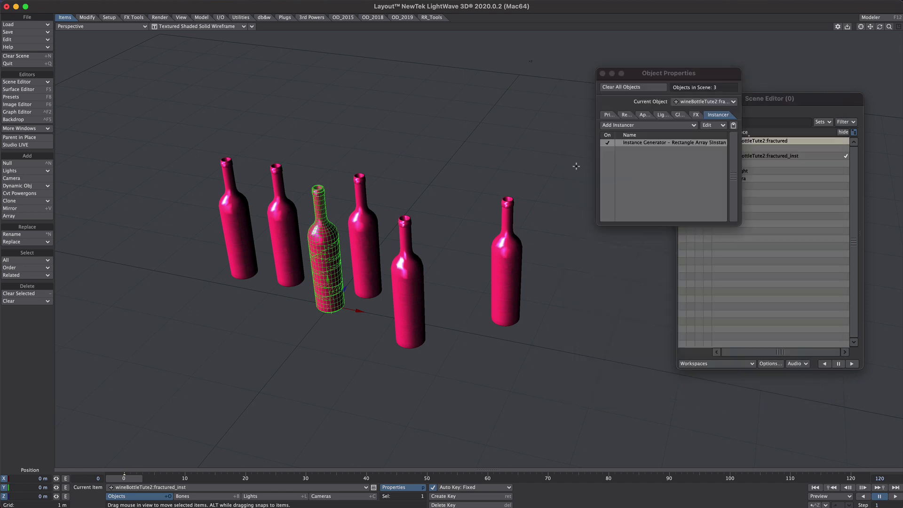
{"action": "left_click", "coordinate": [602, 73]}
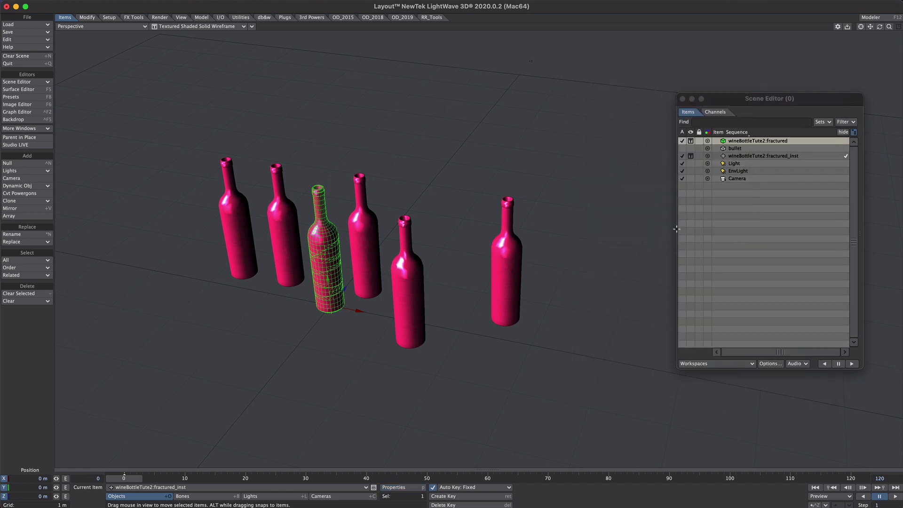
{"action": "left_click", "coordinate": [798, 141]}
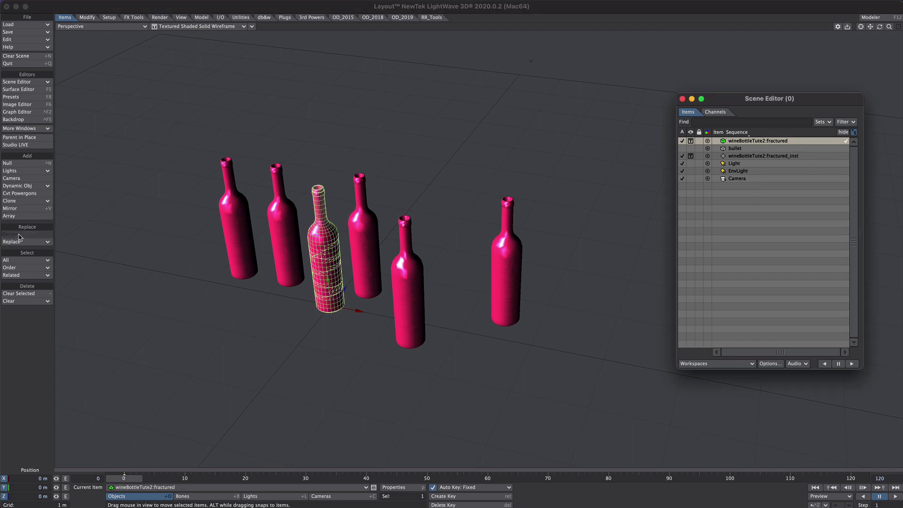
{"action": "left_click", "coordinate": [21, 203]}
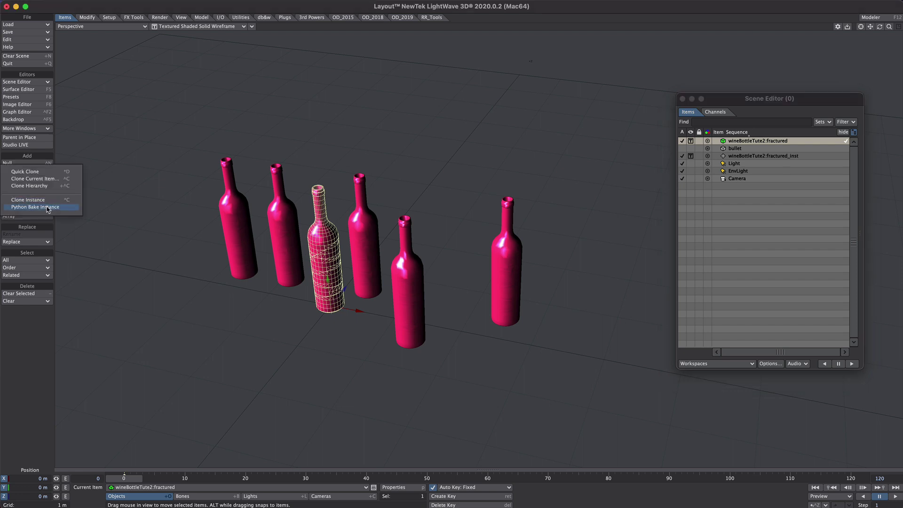
{"action": "left_click", "coordinate": [72, 211]}
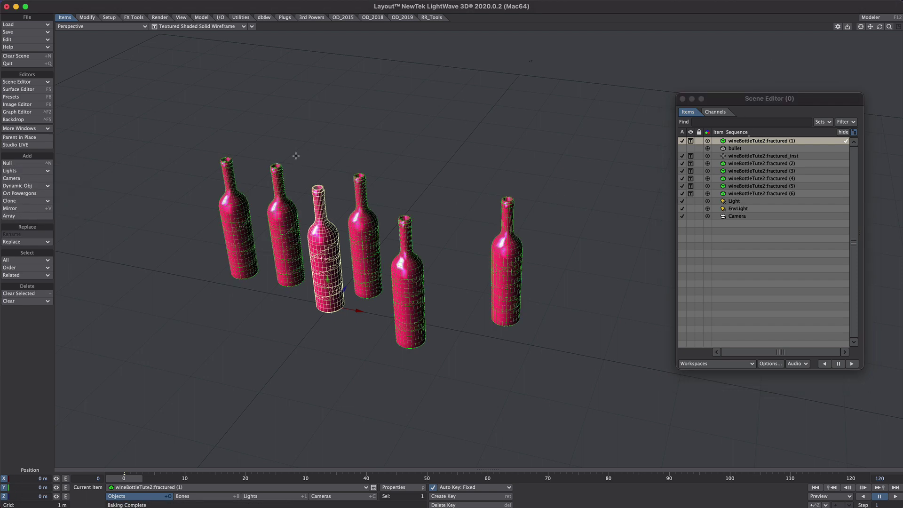
{"action": "key", "text": "minus"}
{"action": "key", "text": "Return"}
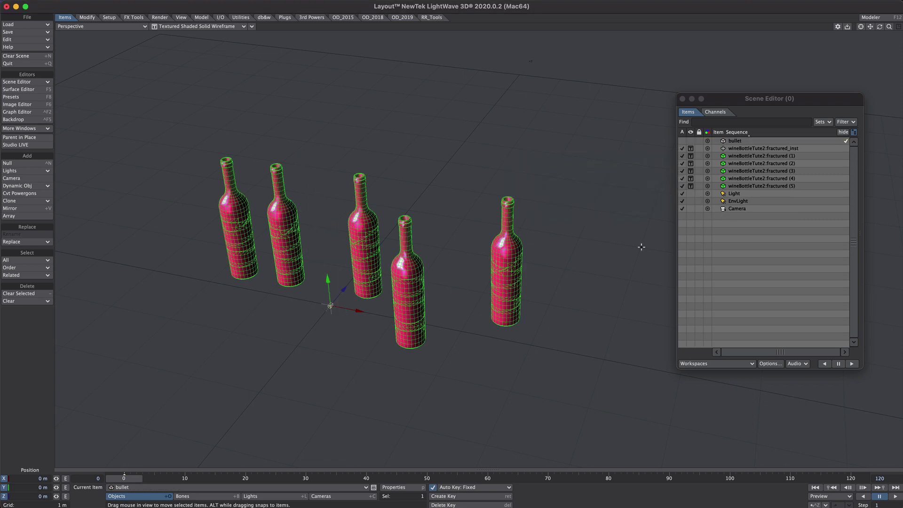
Select the five baked bottles and build a shared Translate avg controller for them.
{"action": "scroll", "coordinate": [452, 281], "scroll_direction": "up", "scroll_amount": 2}
{"action": "left_click_drag", "start_coordinate": [442, 243], "coordinate": [470, 254], "text": "alt"}
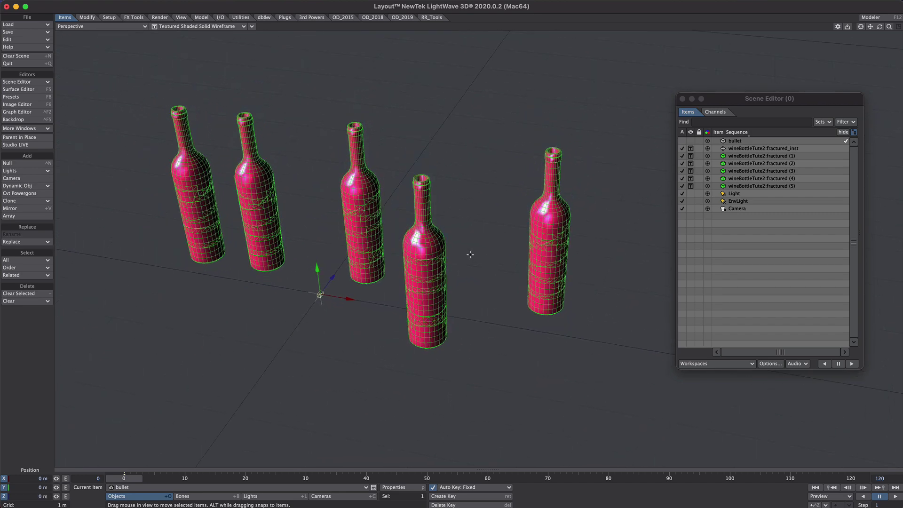
{"action": "left_click_drag", "start_coordinate": [114, 52], "coordinate": [617, 214], "text": "shift"}
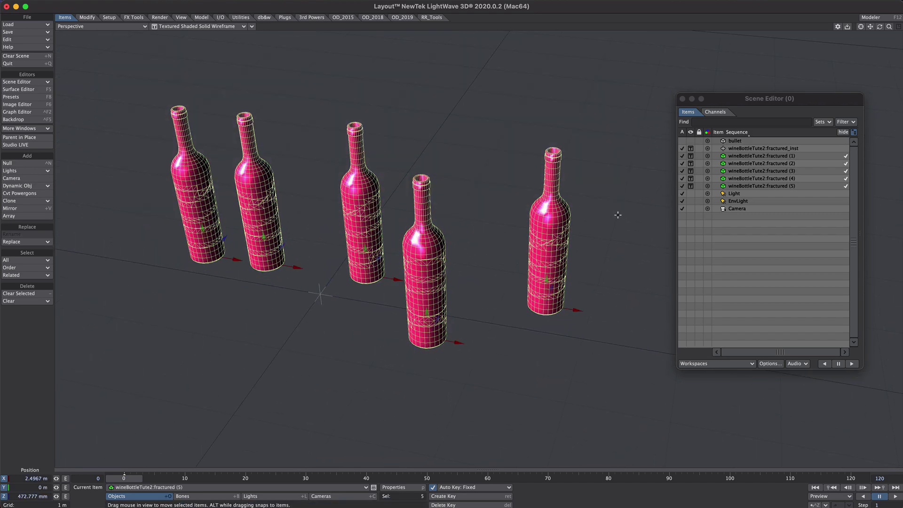
{"action": "left_click", "coordinate": [433, 17]}
{"action": "left_click", "coordinate": [19, 163]}
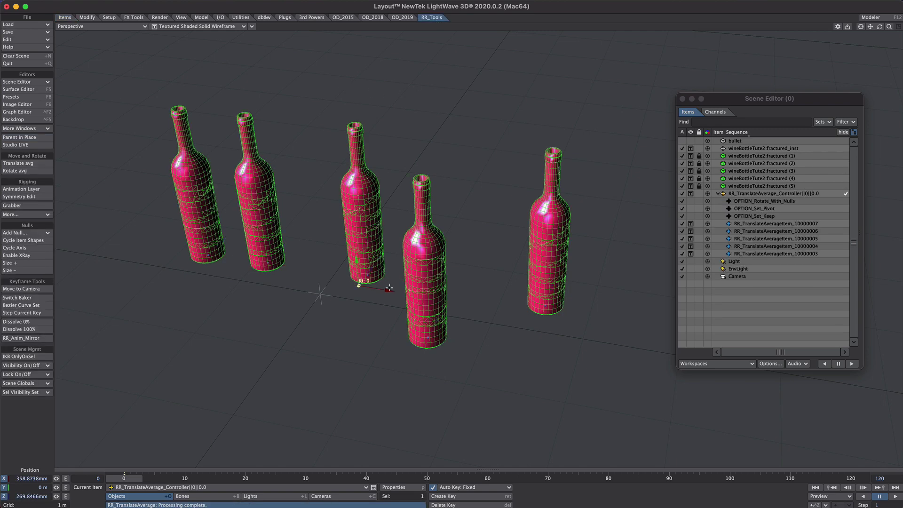
Scale the average controller down to bring the bottles closer together, and run Translate avg again to remove the controller rig.
{"action": "key", "text": "h"}
{"action": "left_click_drag", "start_coordinate": [392, 291], "coordinate": [372, 292]}
{"action": "key", "text": "y"}
{"action": "key", "text": "ctrl+z"}
{"action": "key", "text": "t"}
{"action": "key", "text": "ctrl+z"}
{"action": "key", "text": "h"}
{"action": "key", "text": "y"}
{"action": "key", "text": "ctrl+z"}
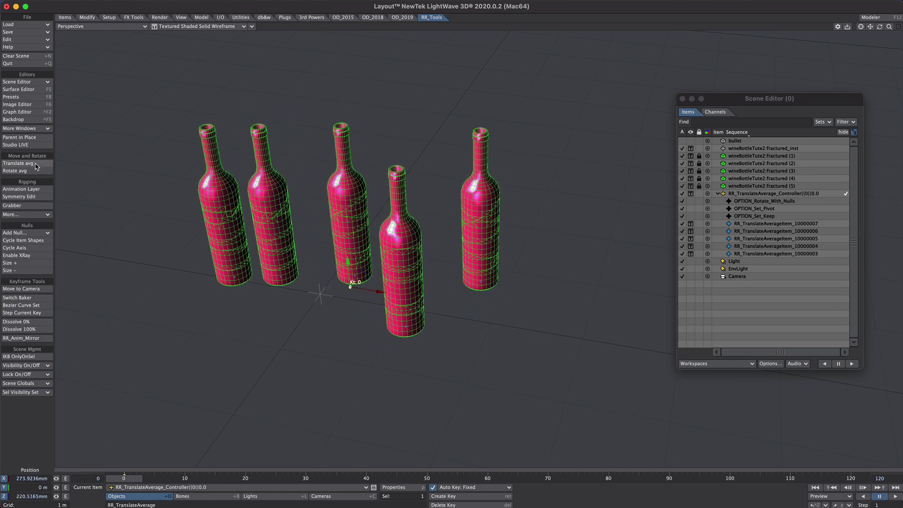
{"action": "left_click", "coordinate": [34, 167]}
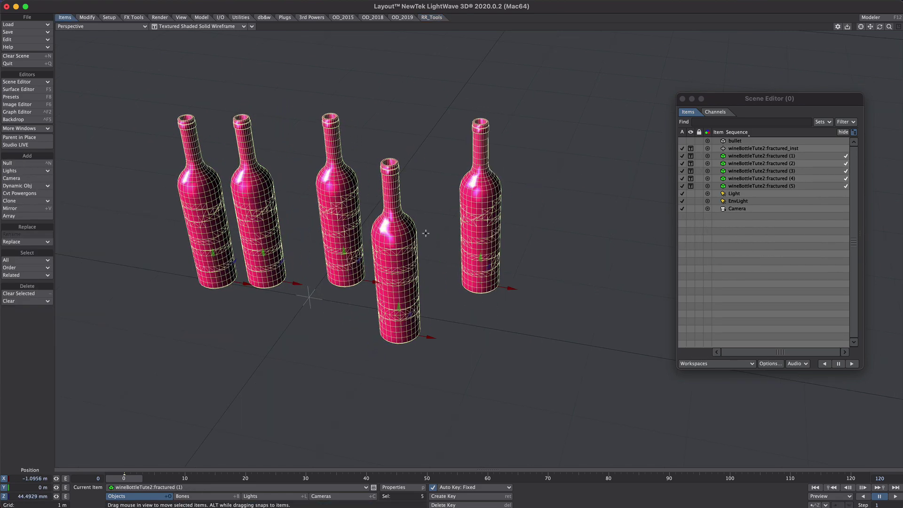
Add a null object named emitter.
{"action": "left_click_drag", "start_coordinate": [425, 231], "coordinate": [518, 286], "text": "alt+shift"}
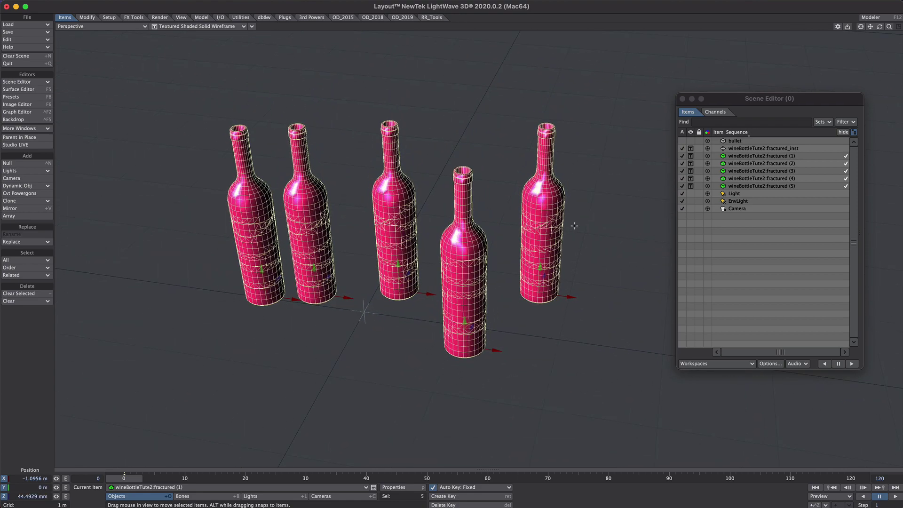
{"action": "key", "text": "ctrl+n"}
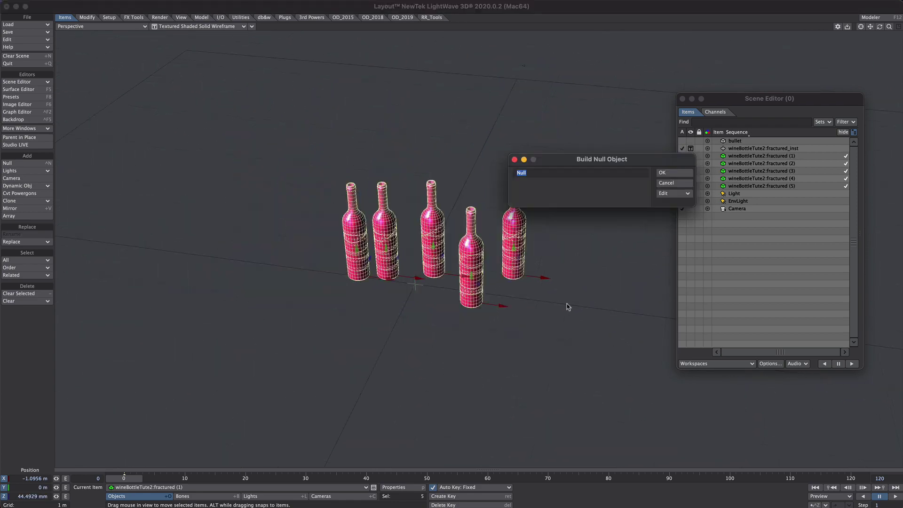
{"action": "type", "text": "emitter"}
{"action": "key", "text": "Return"}
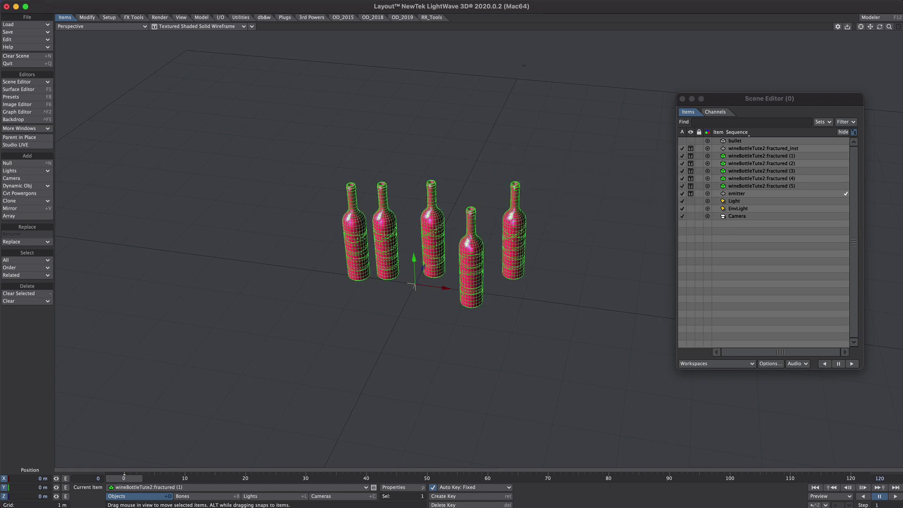
Position the emitter null beside the bottle row at about X -1.7 m, Y 630 mm and Z -3.18 m.
{"action": "left_click_drag", "start_coordinate": [426, 263], "coordinate": [307, 309]}
{"action": "key", "text": "1"}
{"action": "left_click_drag", "start_coordinate": [420, 309], "coordinate": [410, 311]}
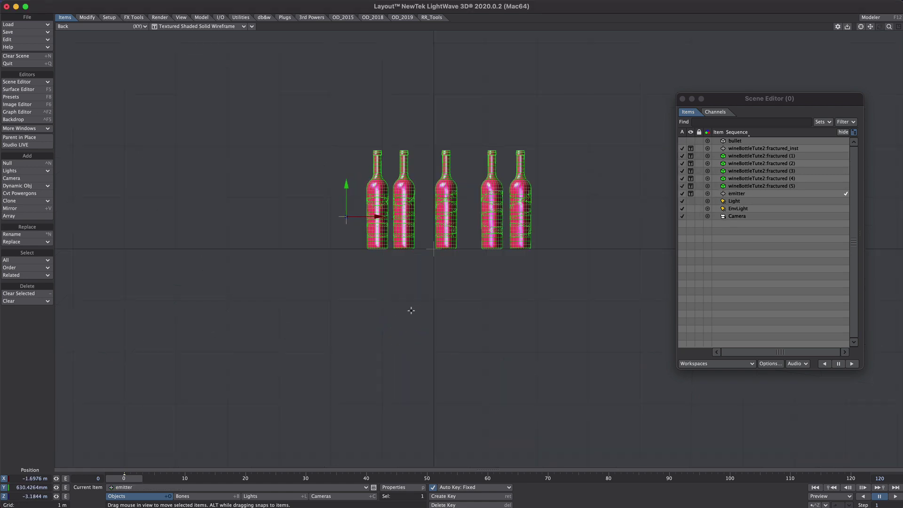
Set Auto Key to Modified and keyframe the emitter at frame 60, moved across past the bottles to about X 2.36 m.
{"action": "left_click", "coordinate": [484, 487]}
{"action": "left_click", "coordinate": [484, 465]}
{"action": "left_click_drag", "start_coordinate": [472, 478], "coordinate": [487, 478]}
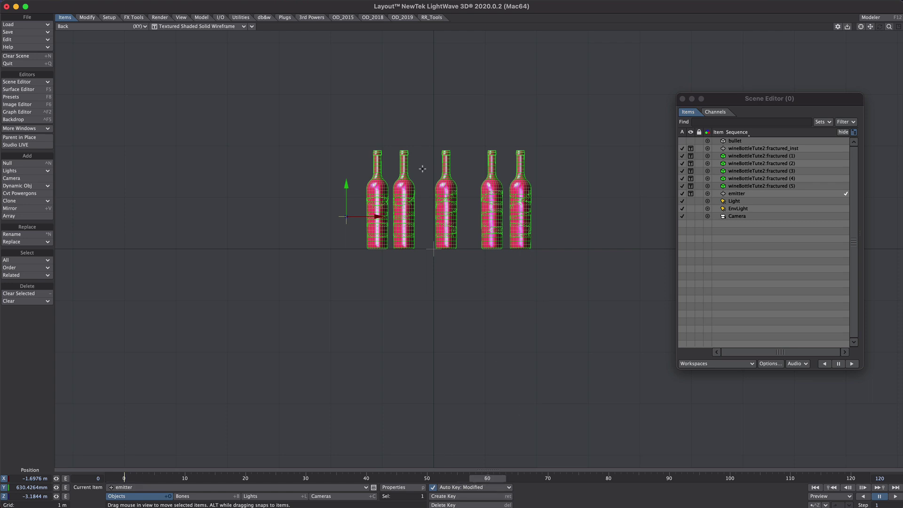
{"action": "left_click_drag", "start_coordinate": [365, 195], "coordinate": [556, 195]}
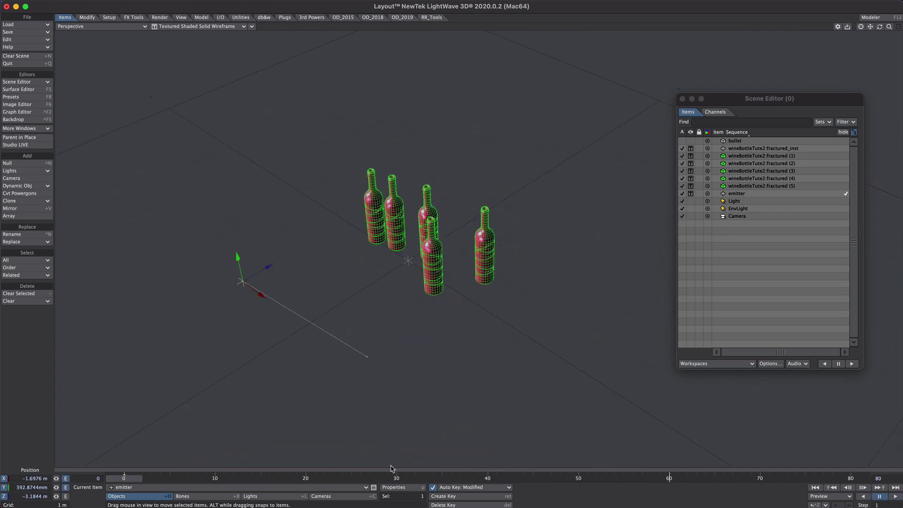
Add an FX_Emitter to the emitter null with a generator size of 100 mm on X, Y and Z, and play the animation.
{"action": "key", "text": "p"}
{"action": "left_click", "coordinate": [696, 115]}
{"action": "left_click", "coordinate": [628, 125]}
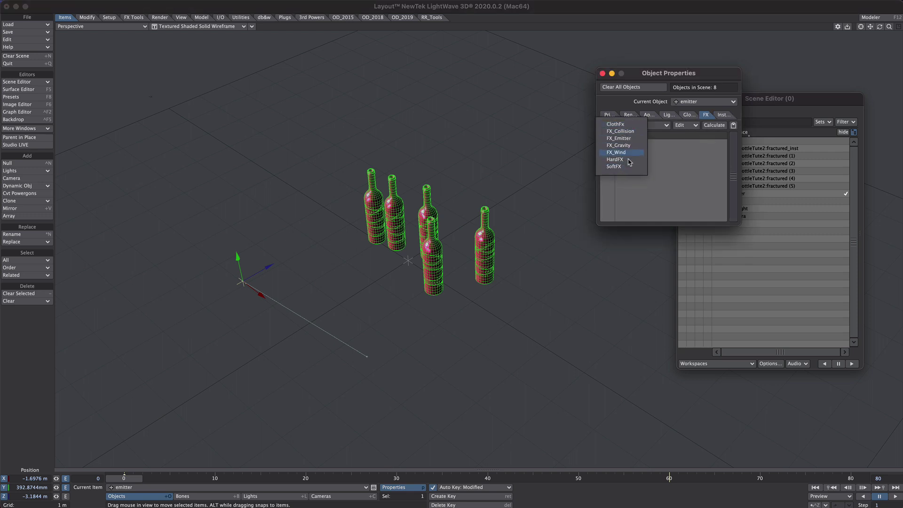
{"action": "left_click", "coordinate": [618, 138]}
{"action": "type", "text": "100mm"}
{"action": "key", "text": "Tab"}
{"action": "type", "text": "100mm"}
{"action": "key", "text": "Tab"}
{"action": "left_click", "coordinate": [895, 496]}
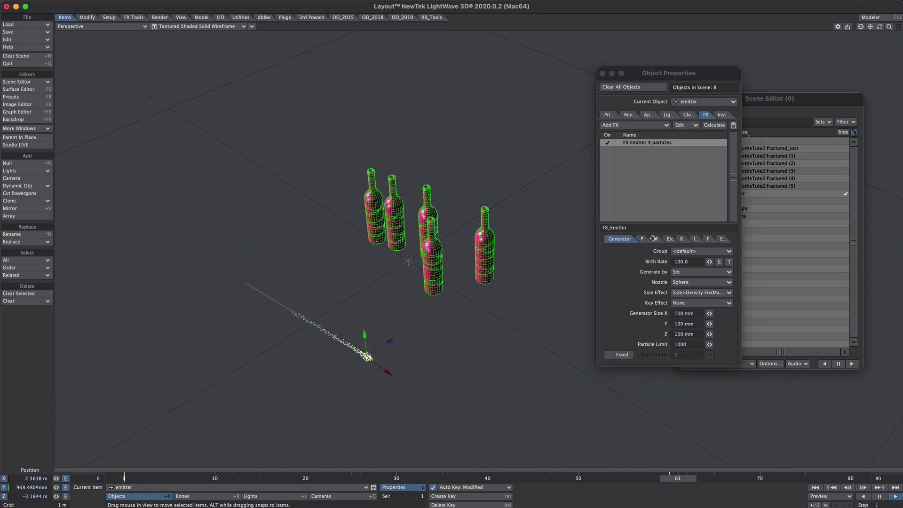
Set the emitter's Z velocity to 10 m/s and its birth rate to 10 particles per second.
{"action": "left_click", "coordinate": [644, 238]}
{"action": "left_click", "coordinate": [686, 293]}
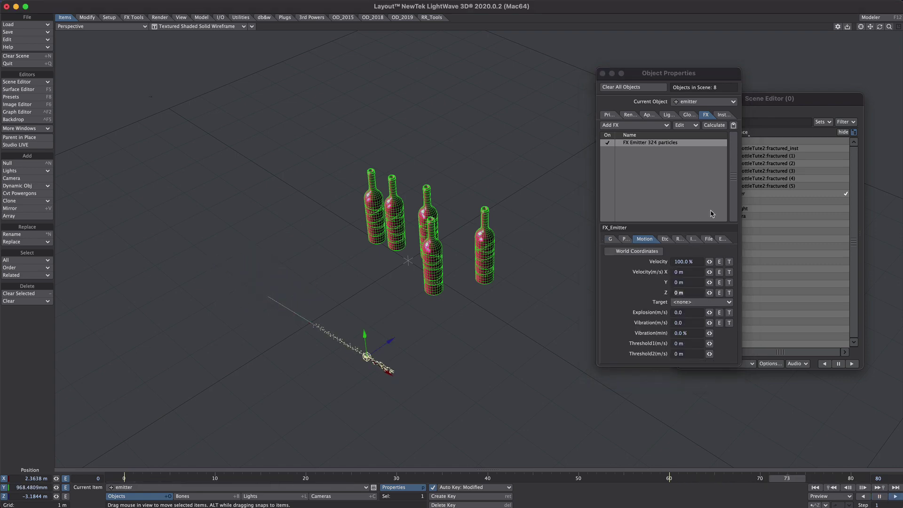
{"action": "type", "text": "10"}
{"action": "key", "text": "Tab"}
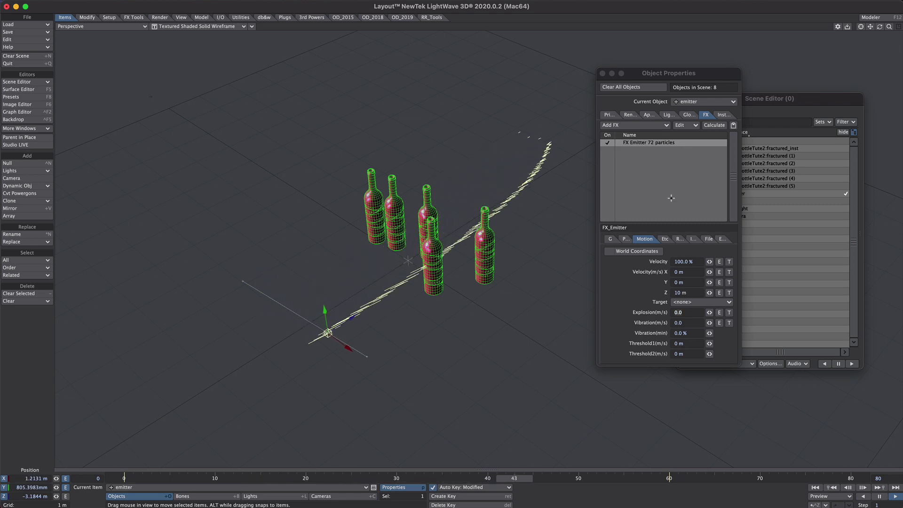
{"action": "left_click", "coordinate": [611, 238]}
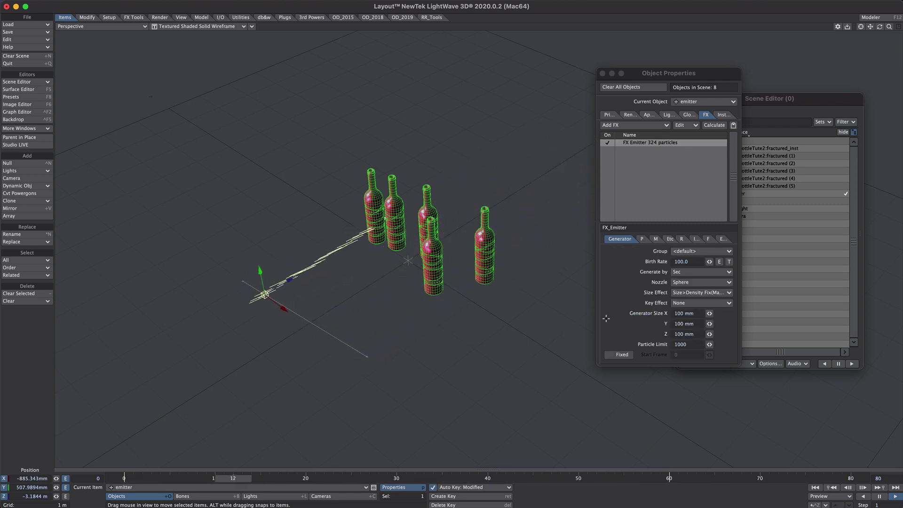
{"action": "type", "text": "10"}
{"action": "key", "text": "Tab"}
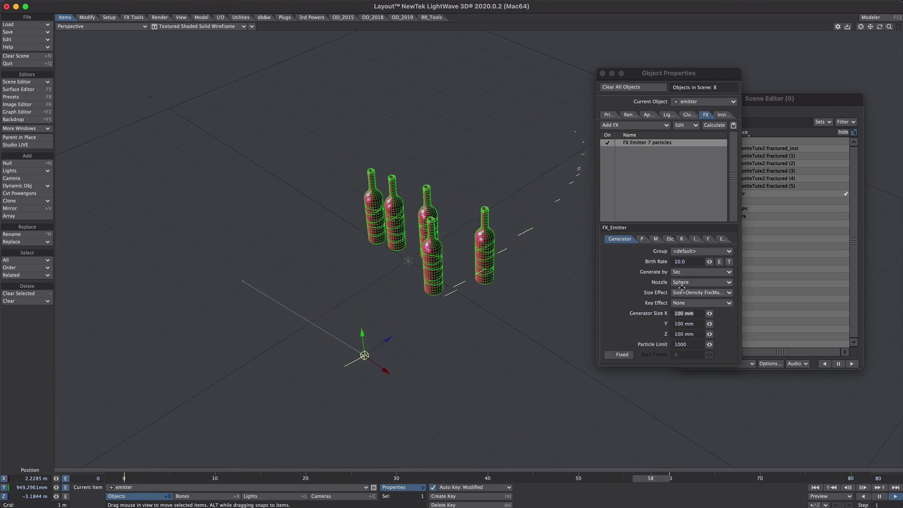
Try a particle limit of 20 on the emitter and reduce it to 15.
{"action": "left_click_drag", "start_coordinate": [689, 344], "coordinate": [658, 347]}
{"action": "left_click", "coordinate": [687, 344]}
{"action": "type", "text": "20"}
{"action": "key", "text": "Return"}
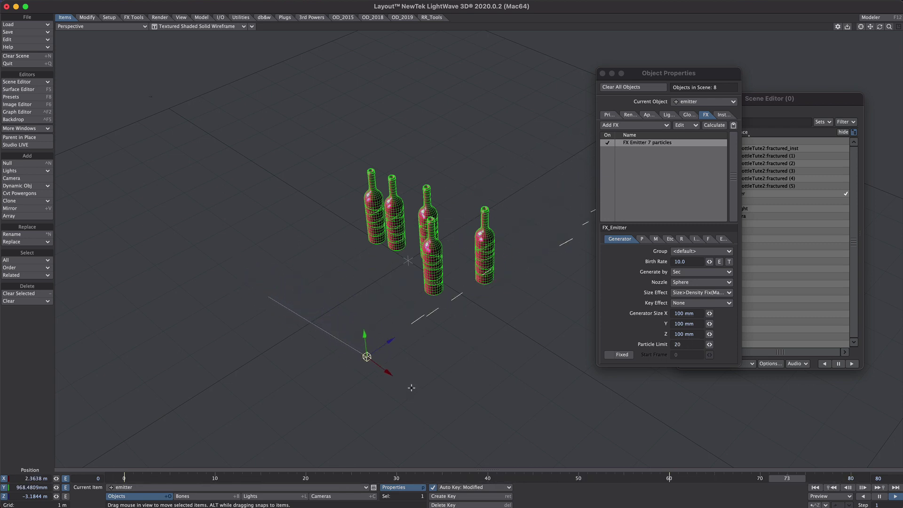
{"action": "left_click_drag", "start_coordinate": [688, 345], "coordinate": [661, 346]}
{"action": "type", "text": "15"}
{"action": "key", "text": "Return"}
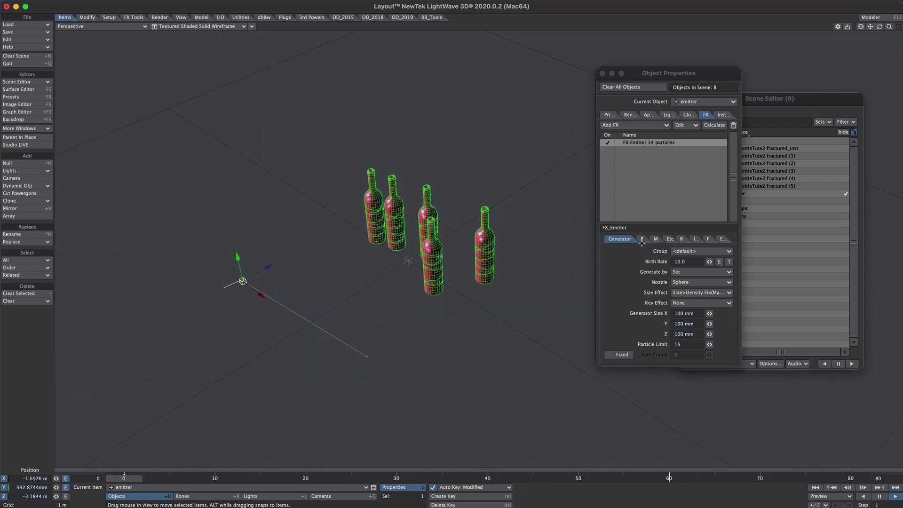
Set the emitter's Parent Motion to 0%.
{"action": "left_click", "coordinate": [670, 239]}
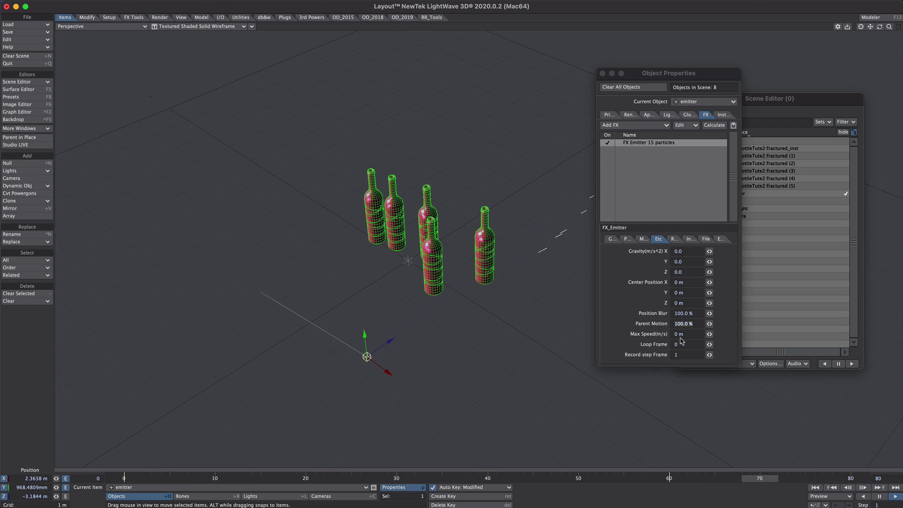
{"action": "type", "text": "0"}
{"action": "key", "text": "Tab"}
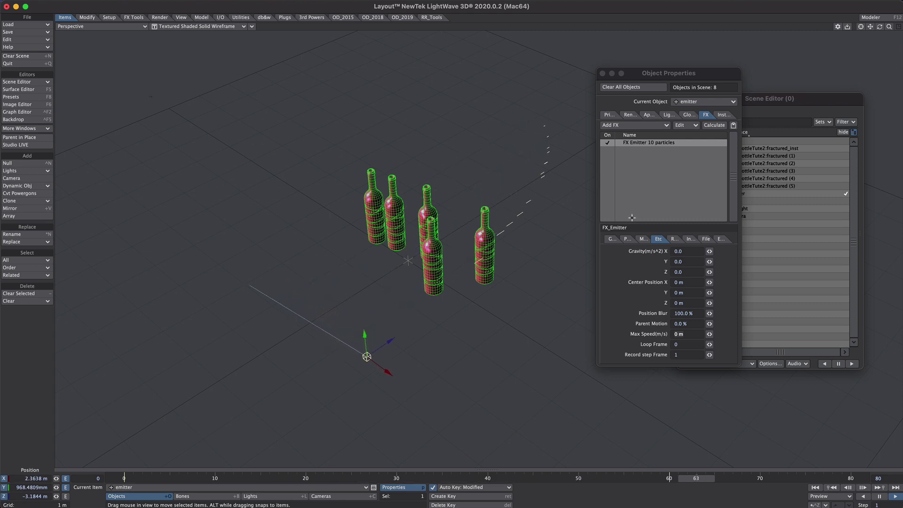
Set both the Explosion and Vibration of the emitter's particles to 1 m/s.
{"action": "left_click", "coordinate": [642, 238]}
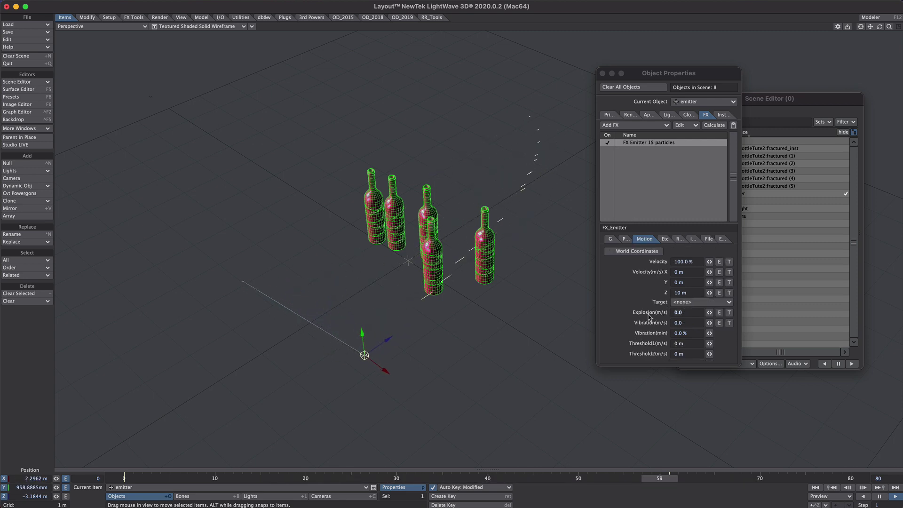
{"action": "type", "text": "1"}
{"action": "key", "text": "Tab"}
{"action": "type", "text": "1"}
{"action": "key", "text": "Tab"}
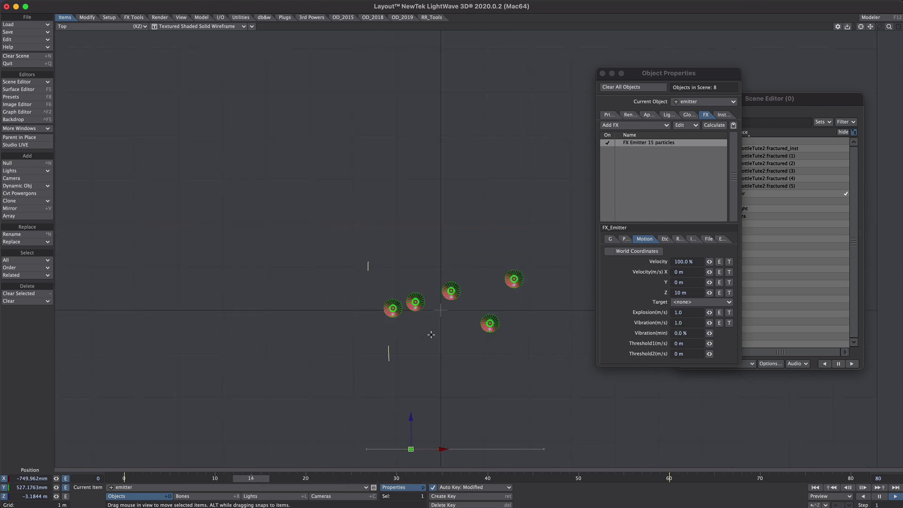
Set the particles' life time to 20 frames.
{"action": "left_click_drag", "start_coordinate": [889, 27], "coordinate": [793, 61]}
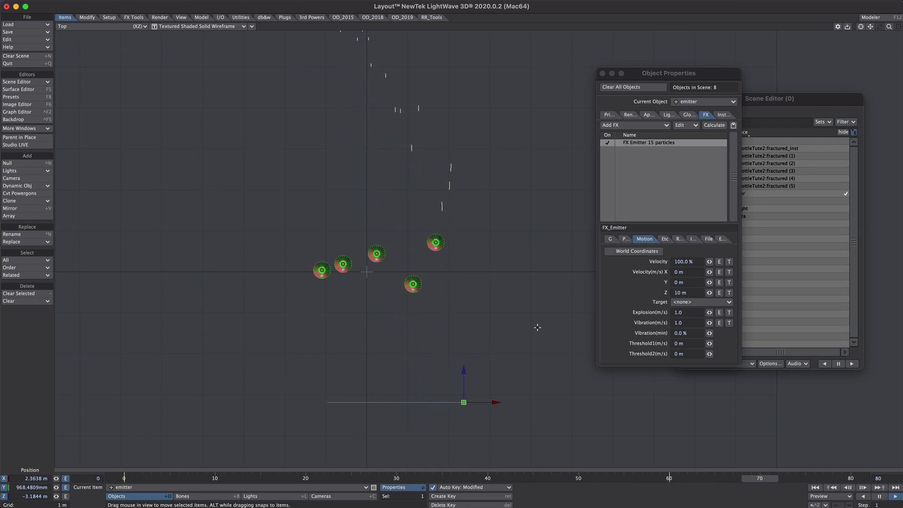
{"action": "left_click", "coordinate": [631, 239]}
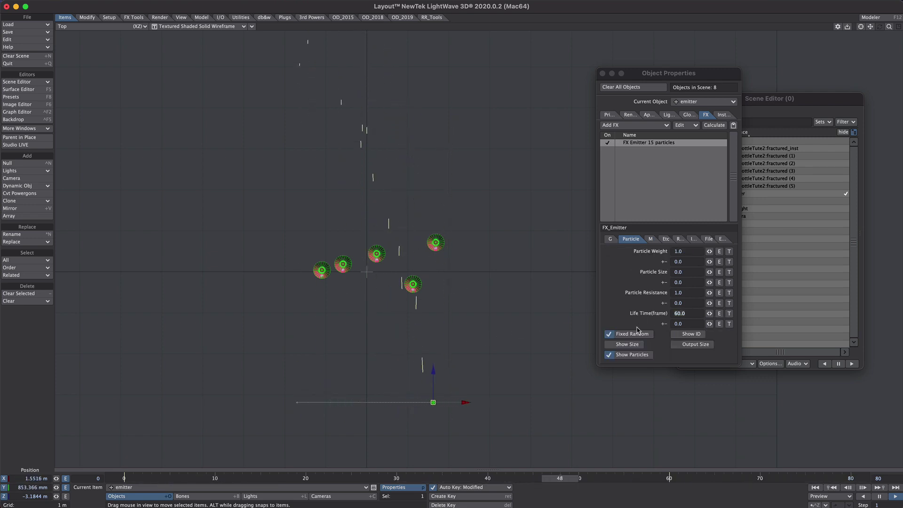
{"action": "type", "text": "20"}
{"action": "key", "text": "Tab"}
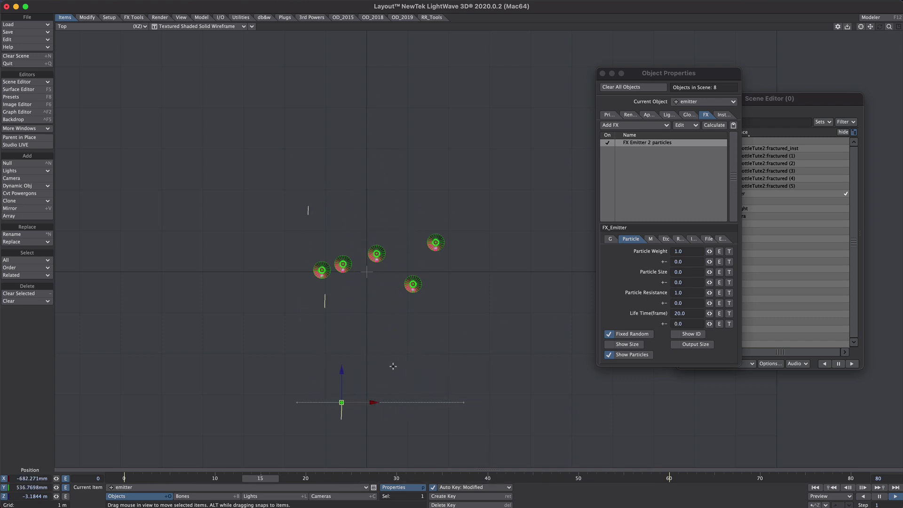
Increase the emitter's Z velocity to 20 m/s.
{"action": "left_click", "coordinate": [651, 239]}
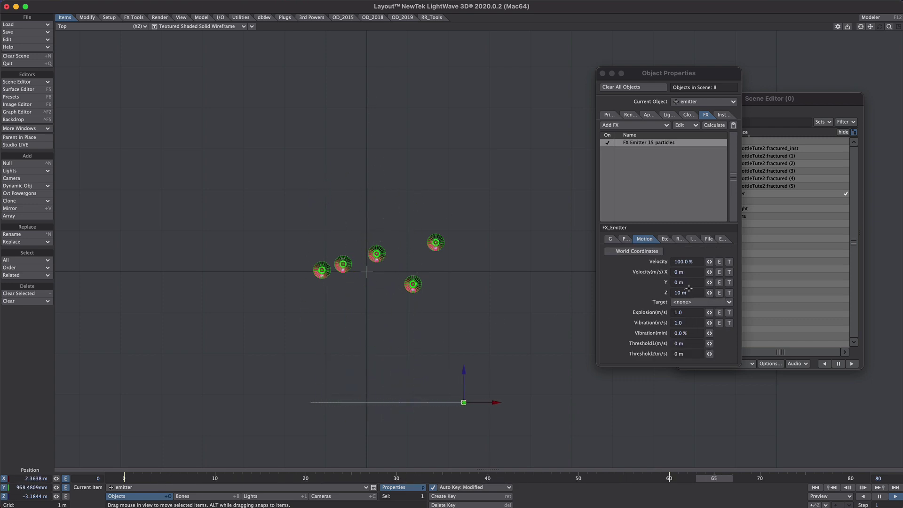
{"action": "type", "text": "20"}
{"action": "key", "text": "Tab"}
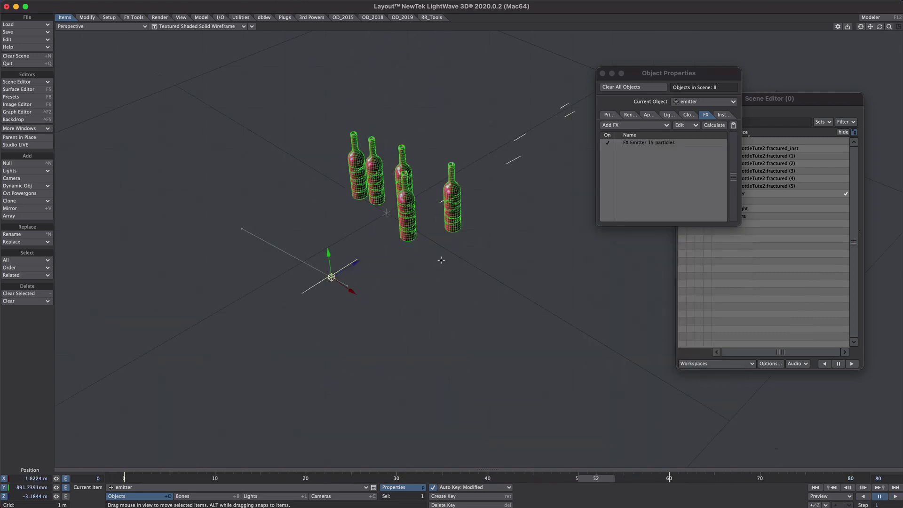
Add an Instance Generator to the emitter and make the bullet object its instanced item.
{"action": "left_click", "coordinate": [723, 114]}
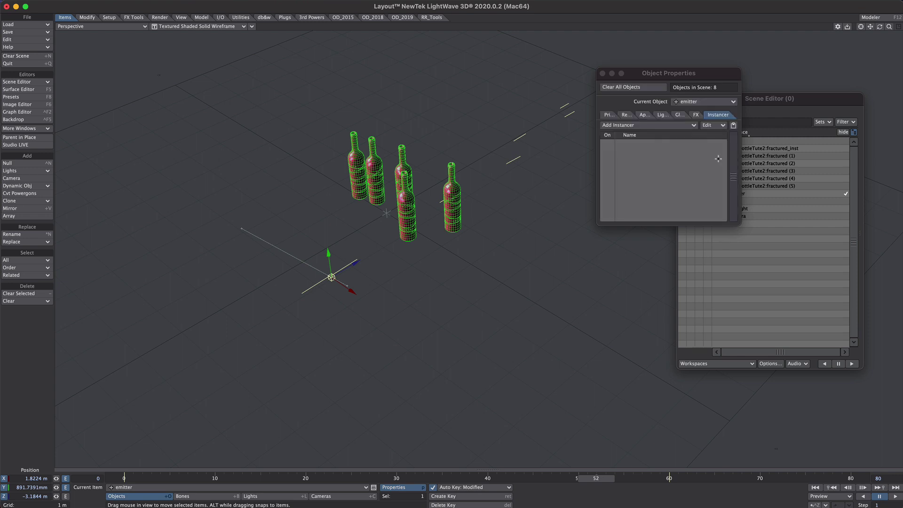
{"action": "left_click", "coordinate": [635, 125]}
{"action": "left_click", "coordinate": [651, 144]}
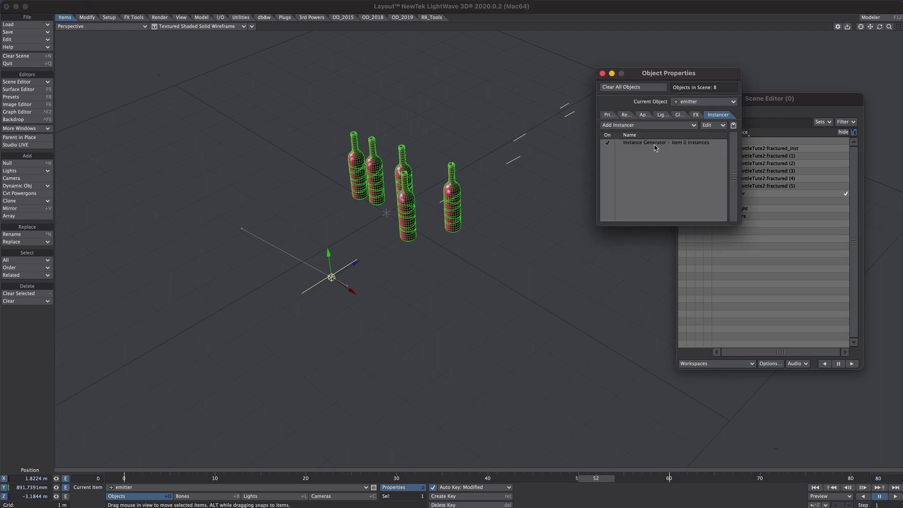
{"action": "double_click", "coordinate": [655, 149]}
{"action": "left_click", "coordinate": [583, 101]}
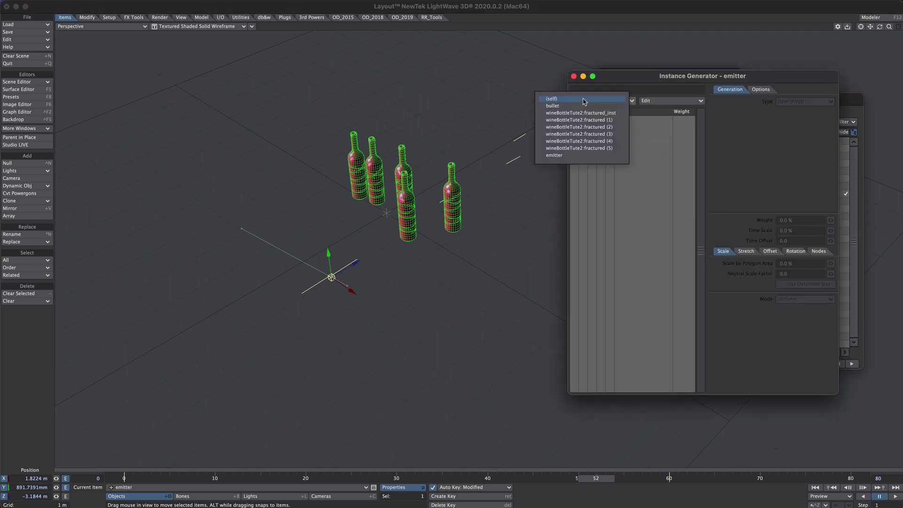
{"action": "left_click", "coordinate": [558, 107]}
{"action": "left_click", "coordinate": [631, 120]}
{"action": "left_click", "coordinate": [592, 119]}
{"action": "left_click", "coordinate": [598, 153]}
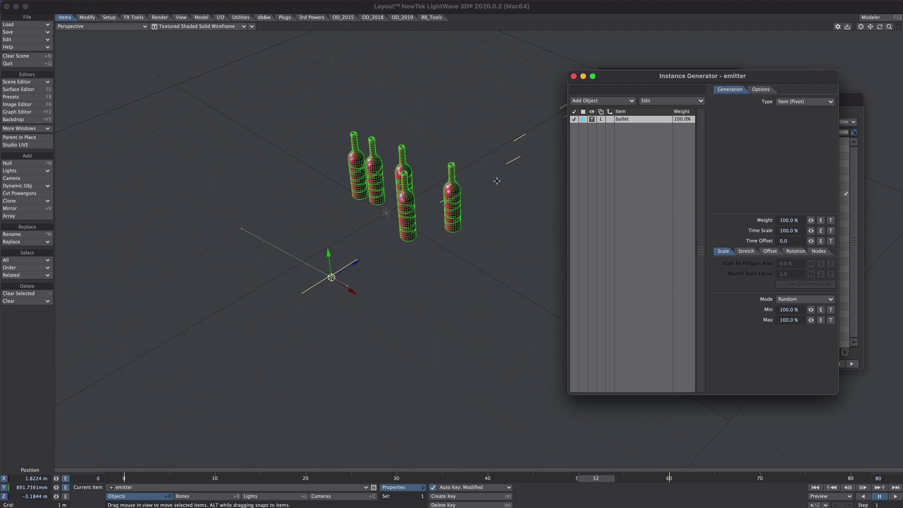
Generate the bullet instances on Particles with a Uniform scale of 150%, and check them along the timeline.
{"action": "left_click", "coordinate": [790, 102]}
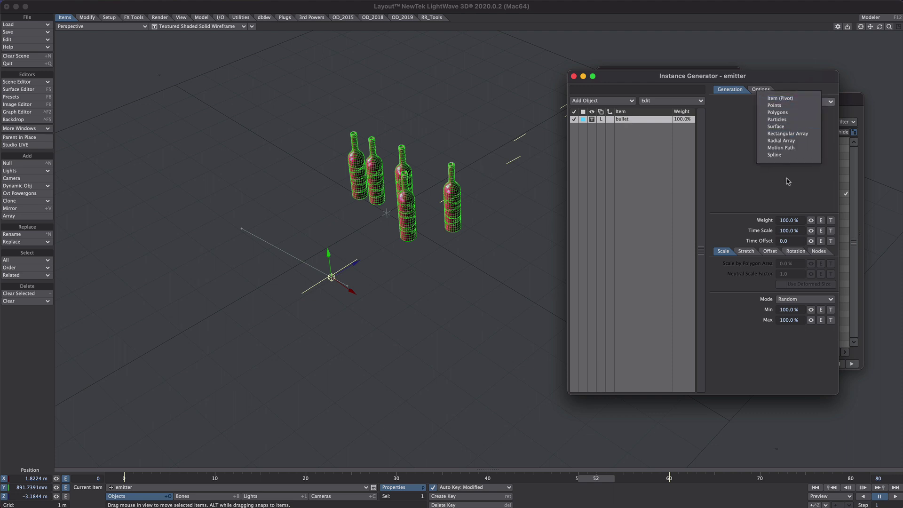
{"action": "left_click", "coordinate": [783, 120]}
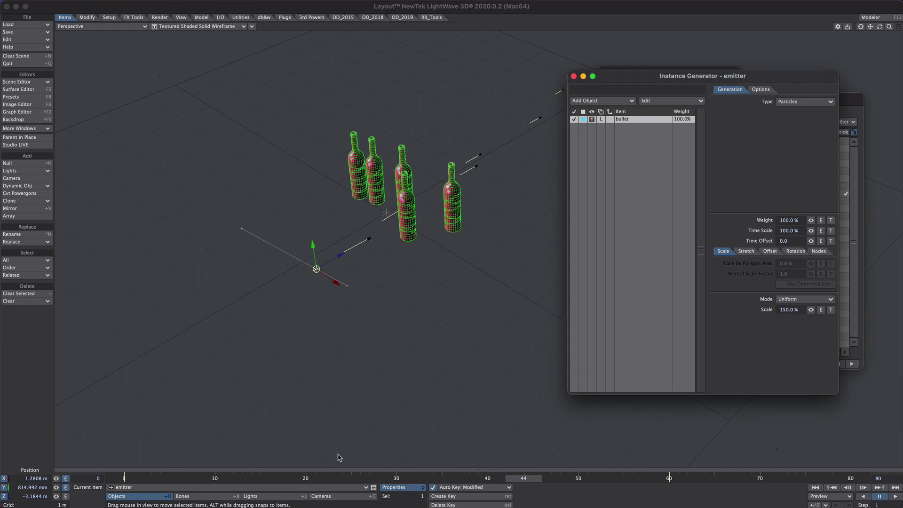
{"action": "left_click", "coordinate": [348, 476]}
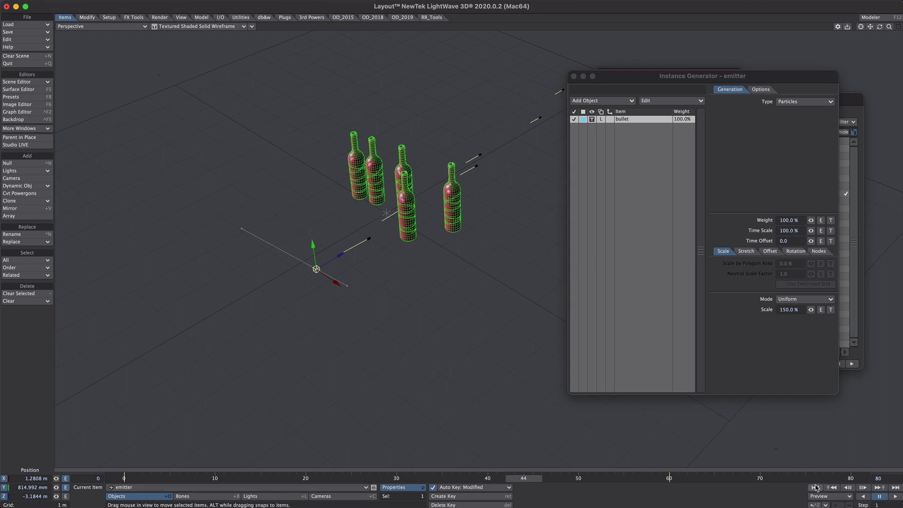
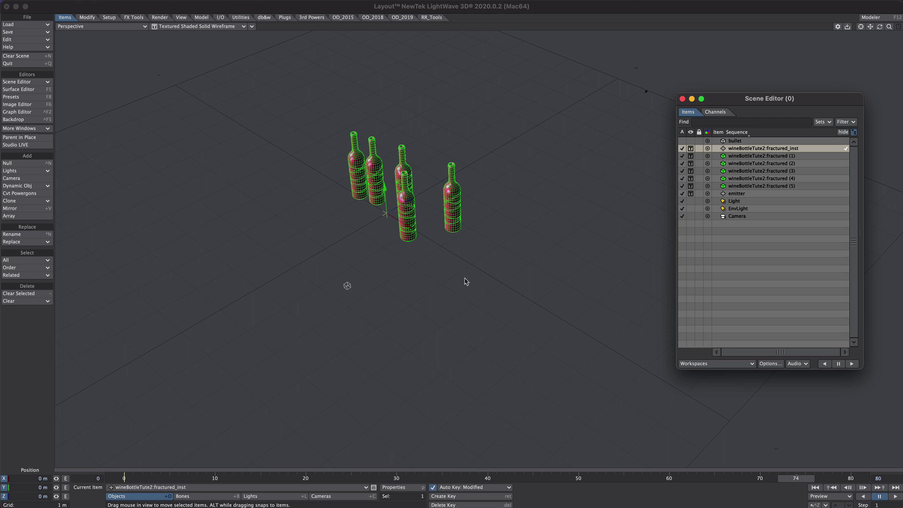
Delete the wineBottleTute2:fractured_inst item from the scene.
{"action": "key", "text": "minus"}
{"action": "left_click", "coordinate": [667, 179]}
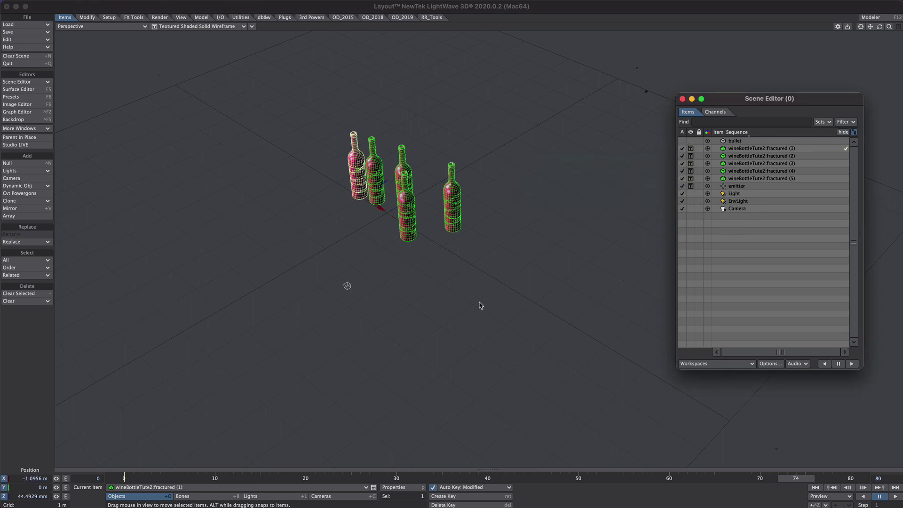
Add a null named IMPACT and set its item colour to red.
{"action": "key", "text": "ctrl+n"}
{"action": "key", "text": "BackSpace"}
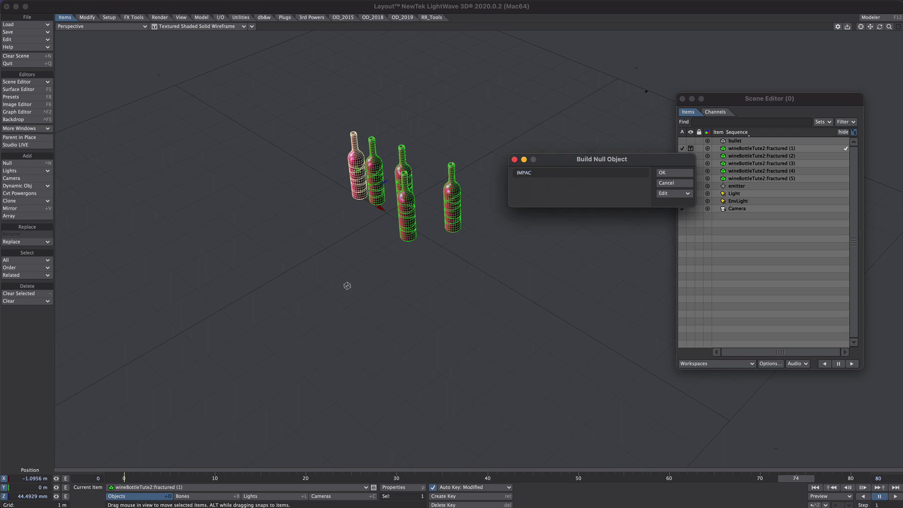
{"action": "key", "text": "Return"}
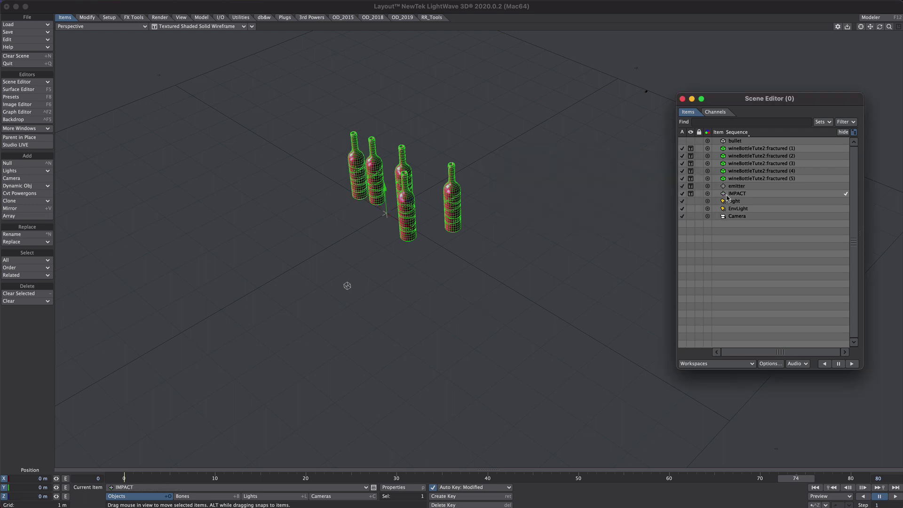
{"action": "left_click", "coordinate": [723, 194]}
{"action": "left_click", "coordinate": [724, 277]}
{"action": "left_click", "coordinate": [490, 256]}
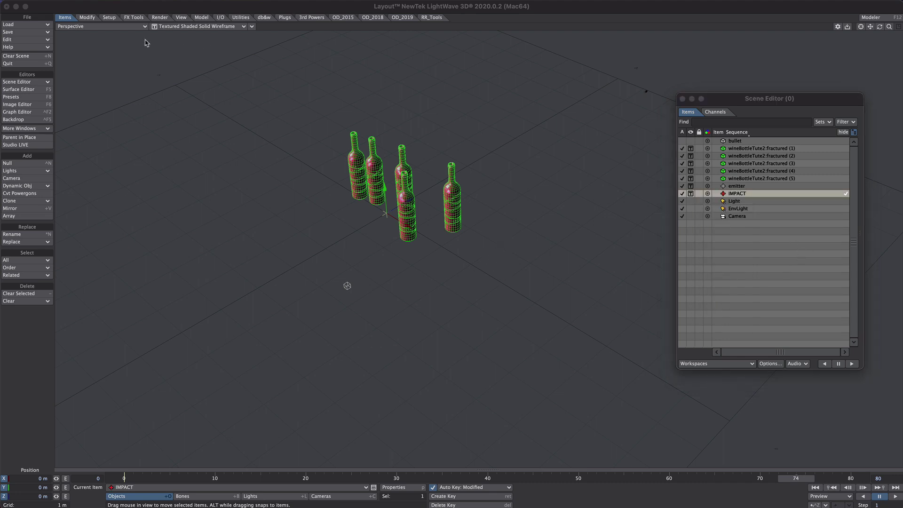
Find the FX_Linker plugin by searching the commands for "FX_" and launch it for the IMPACT null.
{"action": "left_click", "coordinate": [241, 17]}
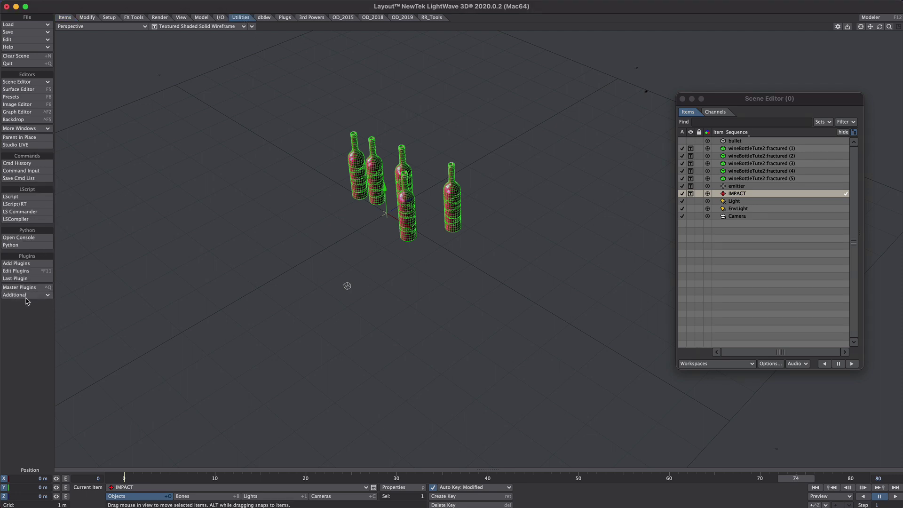
{"action": "left_click", "coordinate": [46, 297]}
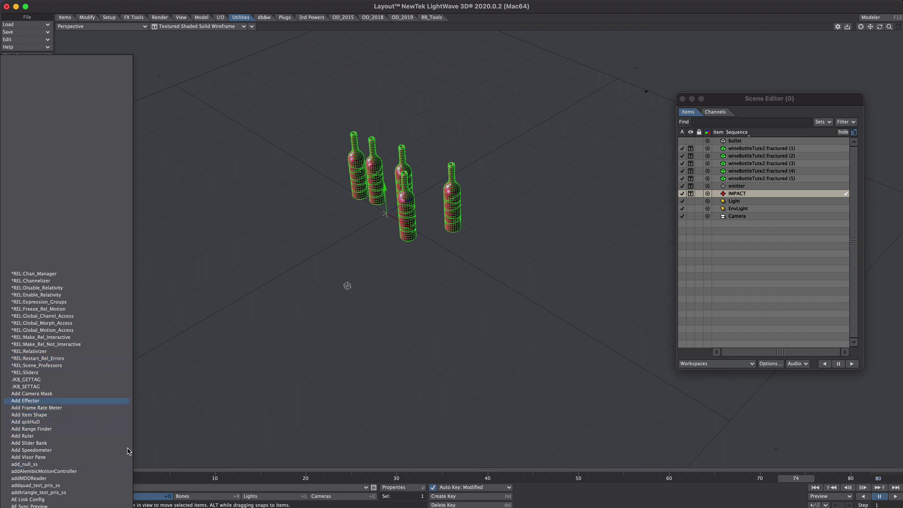
{"action": "left_click", "coordinate": [355, 327]}
{"action": "key", "text": "ctrl+f"}
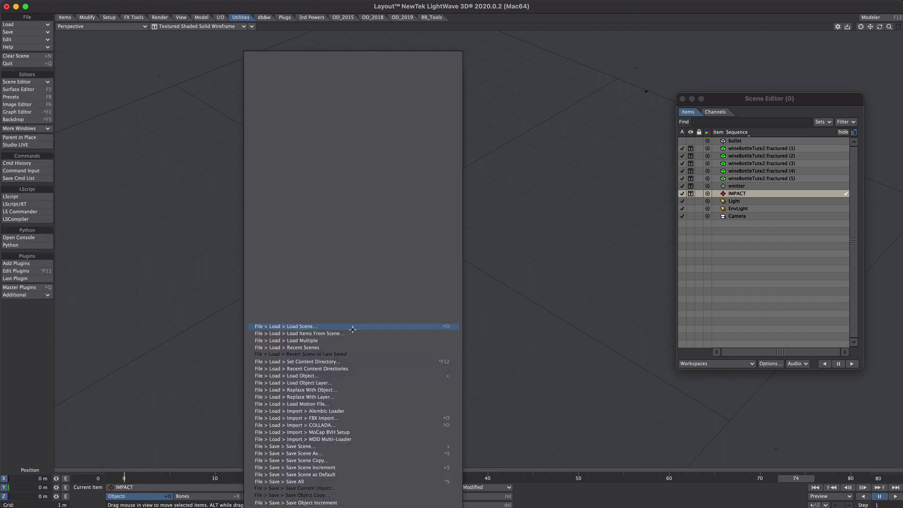
{"action": "type", "text": "FX"}
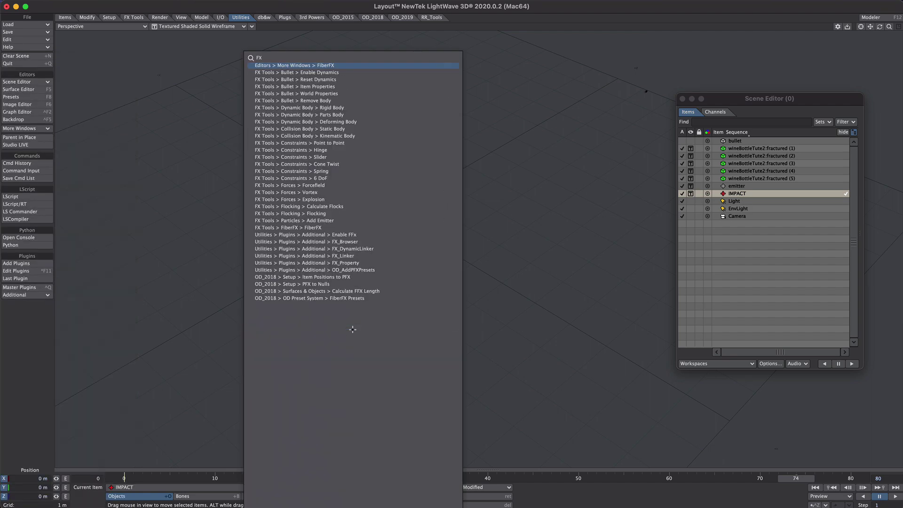
{"action": "type", "text": "_"}
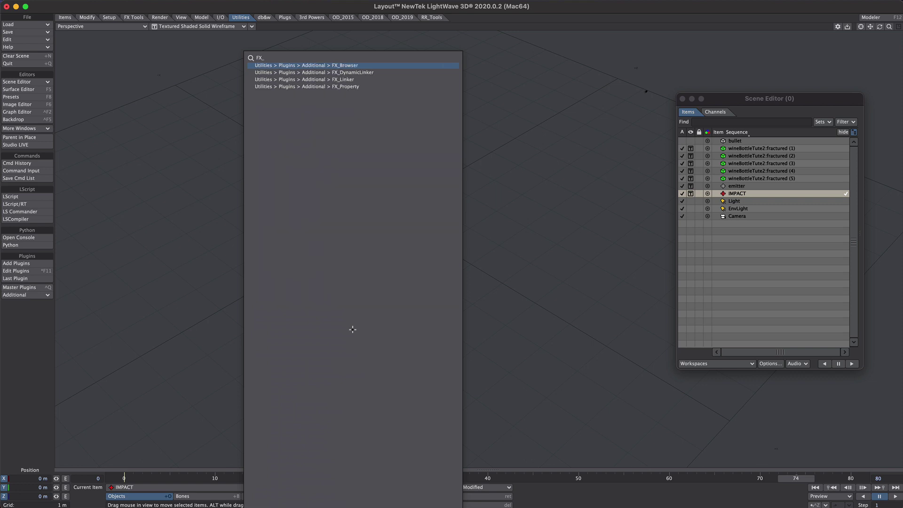
{"action": "left_click", "coordinate": [342, 80]}
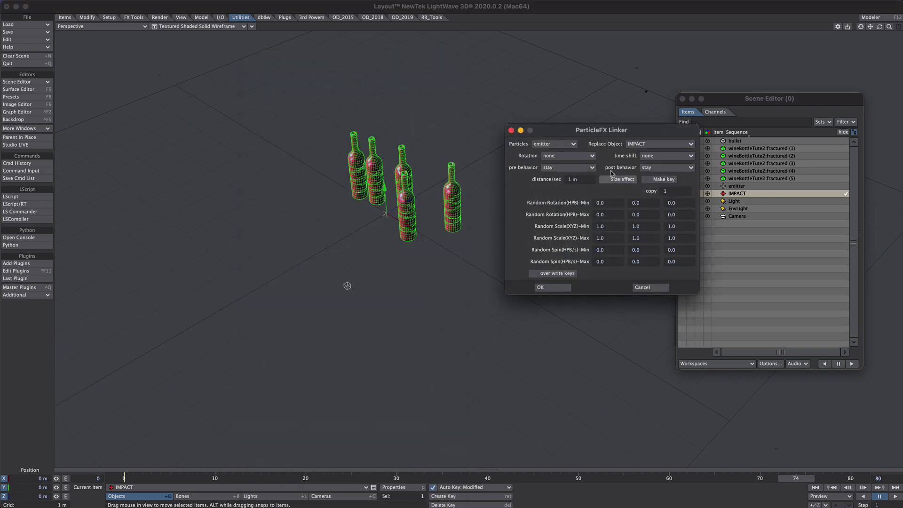
Link IMPACT to the emitter's particles with ParticleFX Linker, making 14 copies of the null.
{"action": "left_click", "coordinate": [536, 145]}
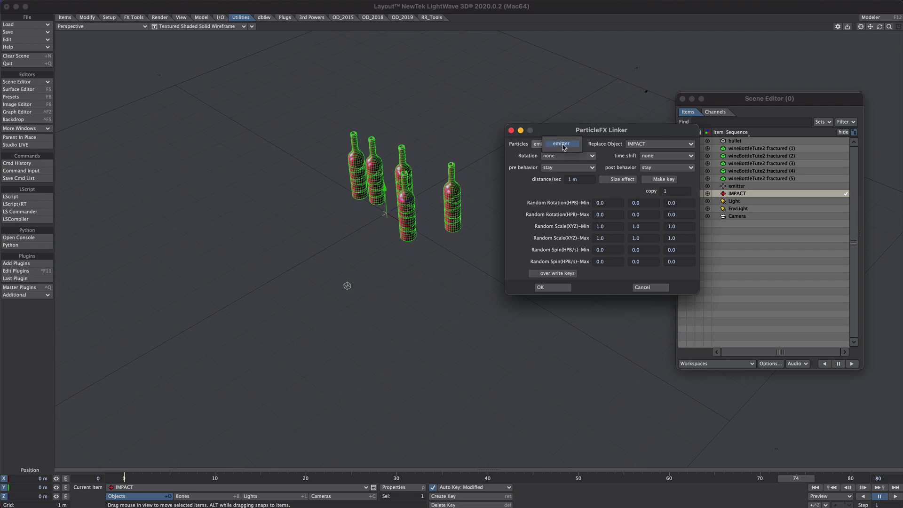
{"action": "left_click", "coordinate": [563, 146]}
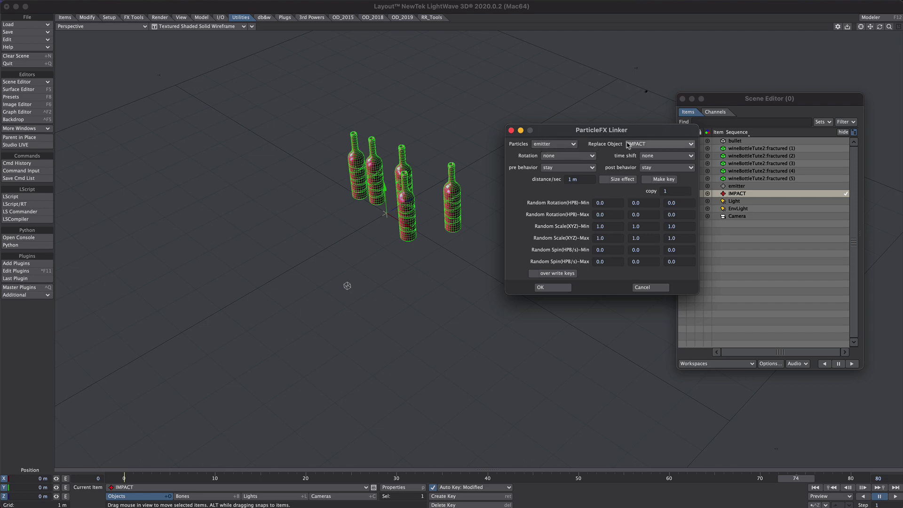
{"action": "left_click", "coordinate": [665, 144]}
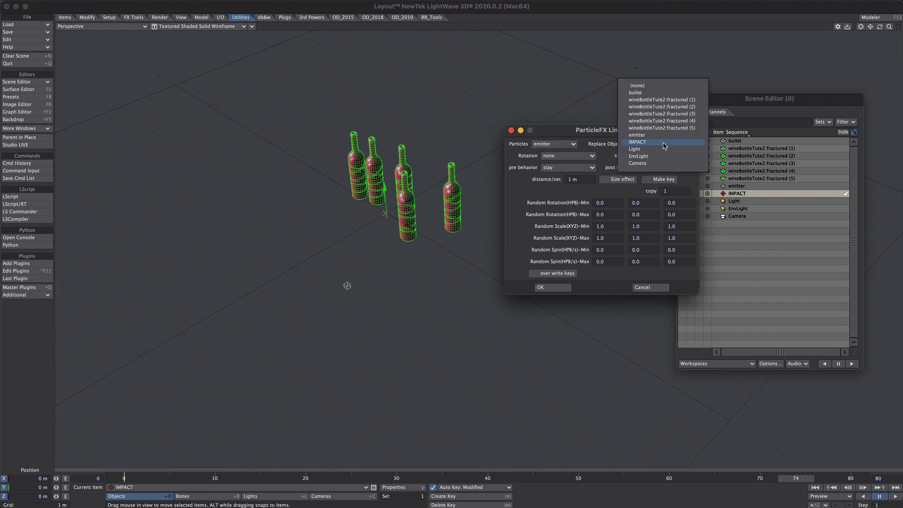
{"action": "left_click", "coordinate": [665, 144]}
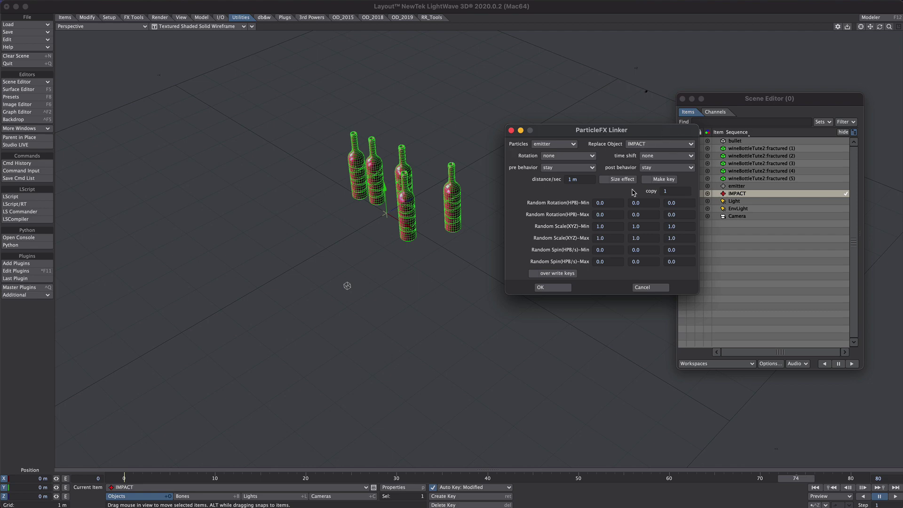
{"action": "left_click", "coordinate": [670, 192]}
{"action": "left_click", "coordinate": [553, 287]}
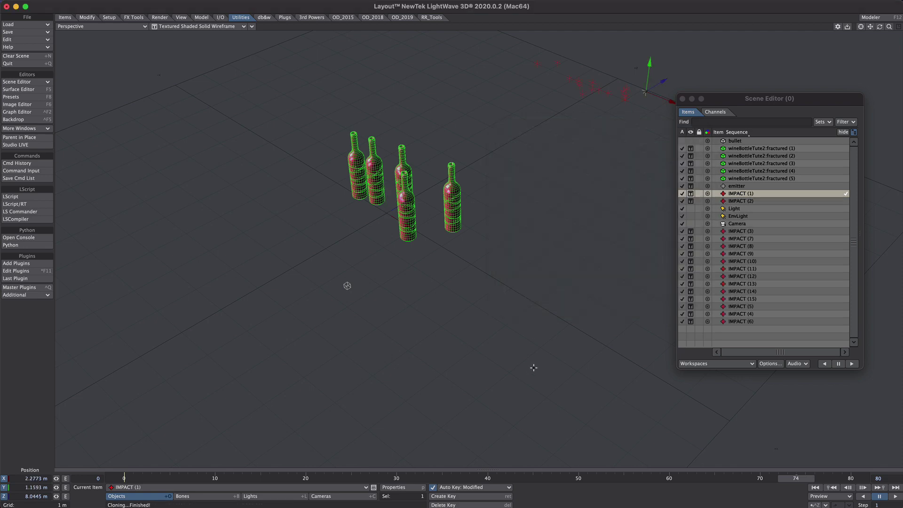
Sort the scene items, go to frame 59 and inspect the ParticleFX Link modifier settings of IMPACT (15).
{"action": "left_click", "coordinate": [734, 132]}
{"action": "left_click", "coordinate": [739, 133]}
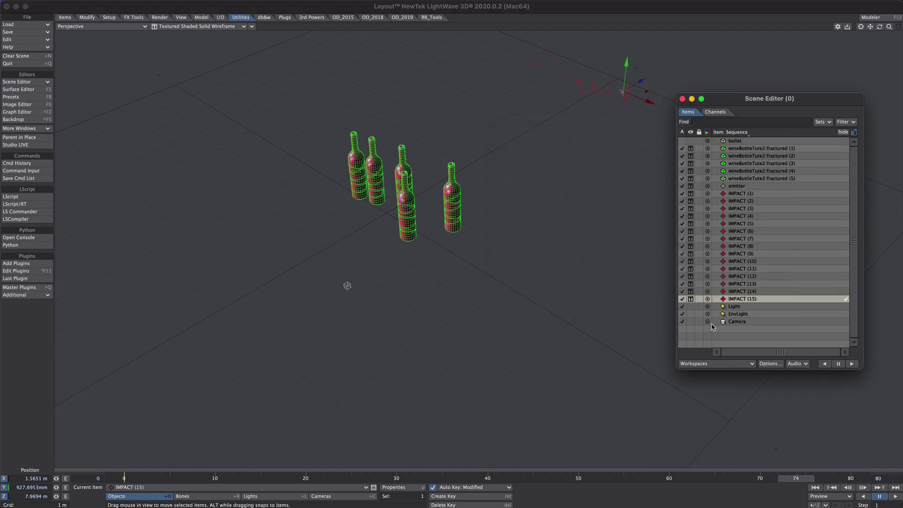
{"action": "left_click_drag", "start_coordinate": [480, 477], "coordinate": [659, 477]}
{"action": "key", "text": "m"}
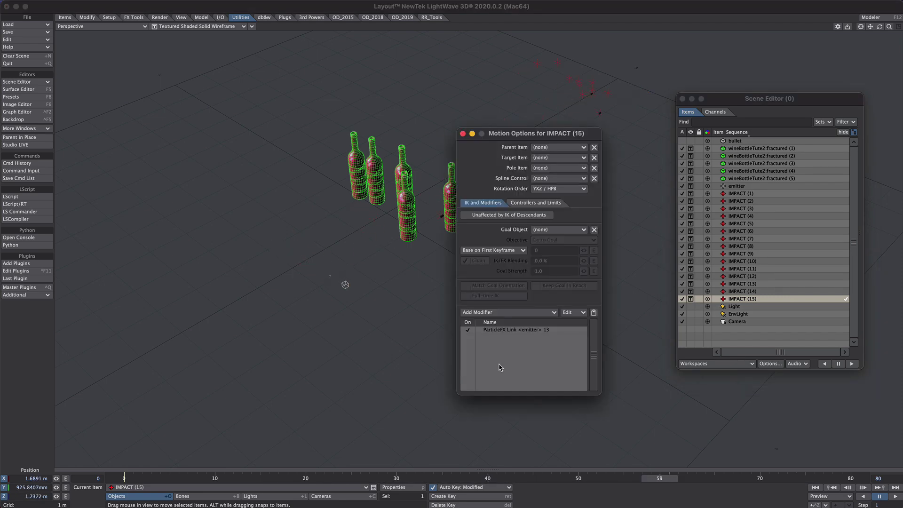
{"action": "double_click", "coordinate": [509, 331]}
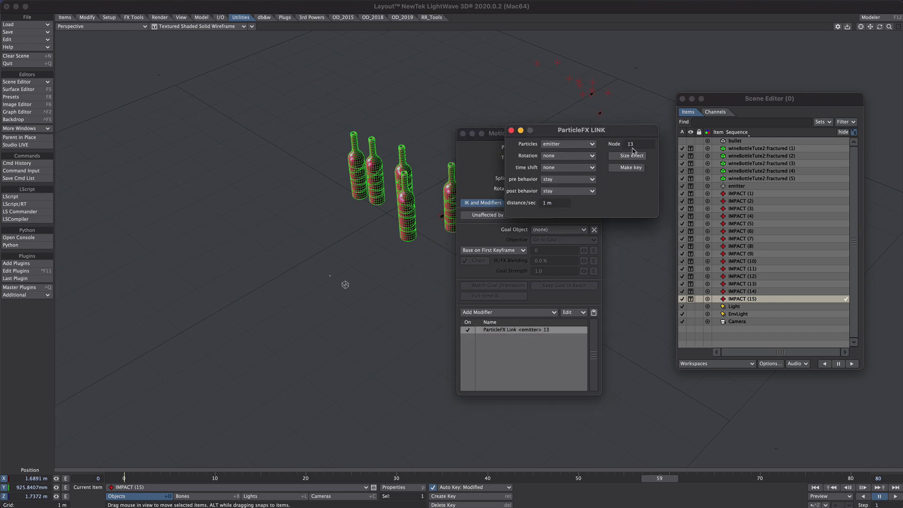
{"action": "key", "text": "Escape"}
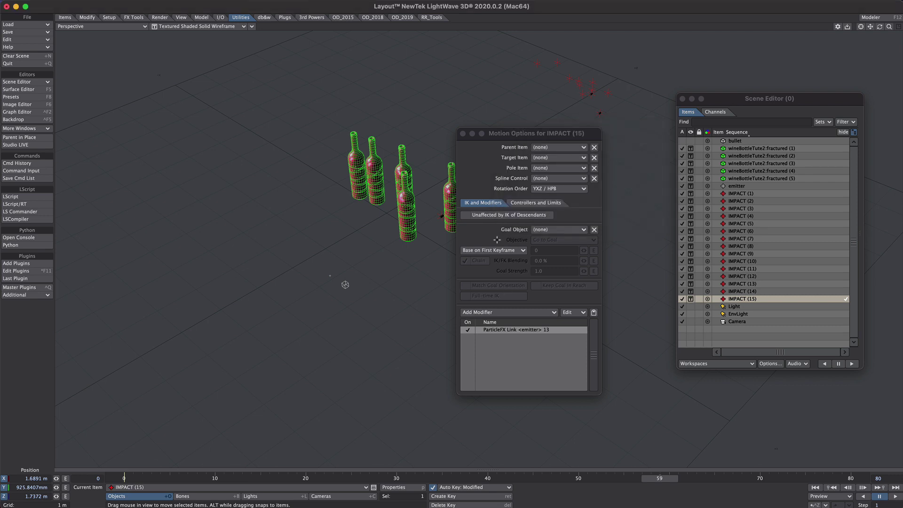
{"action": "left_click", "coordinate": [463, 134]}
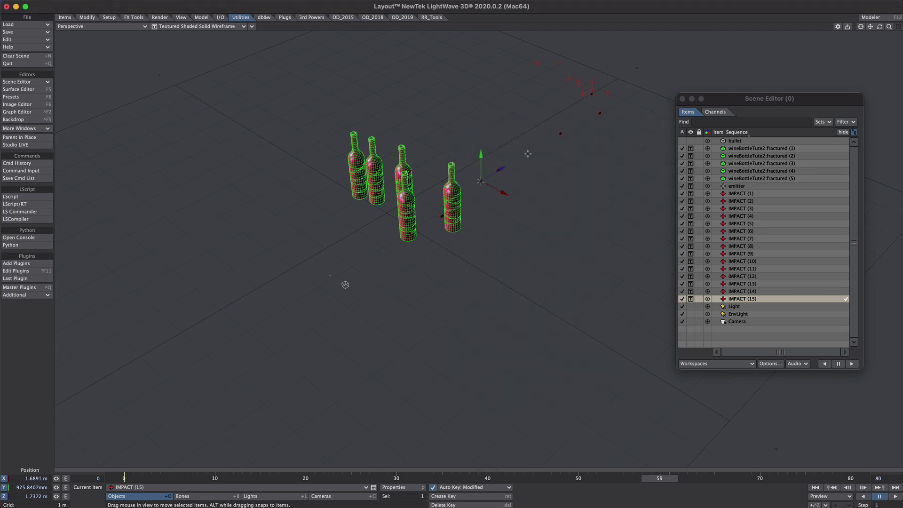
Delete the cloned nulls IMPACT (2) through IMPACT (15).
{"action": "left_click", "coordinate": [750, 200], "text": "shift"}
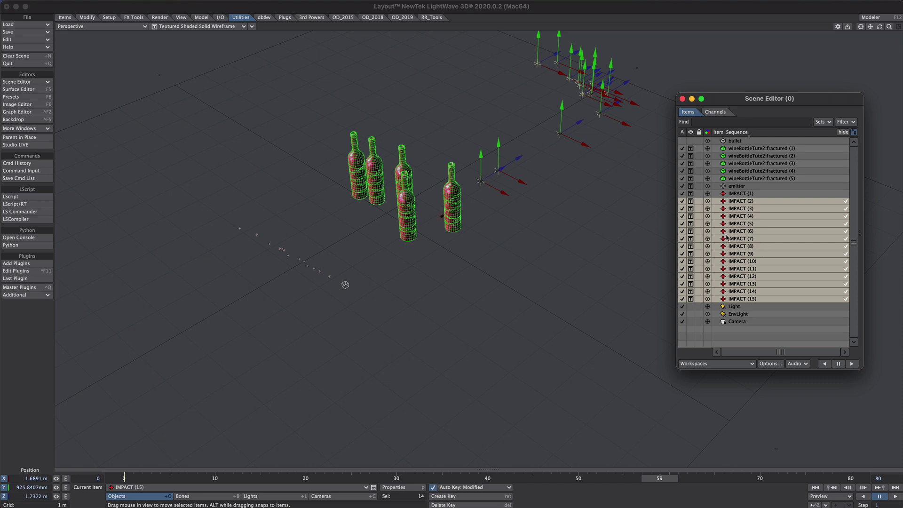
{"action": "key", "text": "minus"}
{"action": "left_click", "coordinate": [647, 203]}
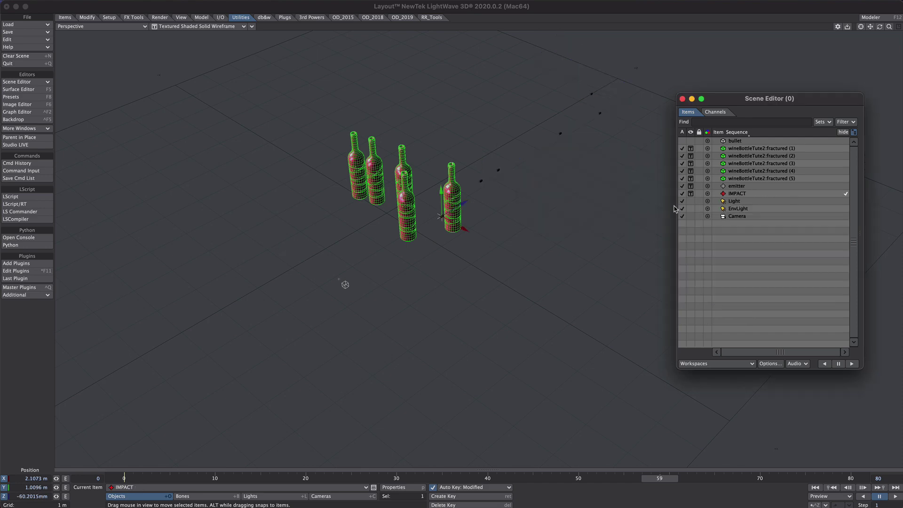
Remove the ParticleFX Link modifier from the remaining IMPACT null's motion options.
{"action": "key", "text": "m"}
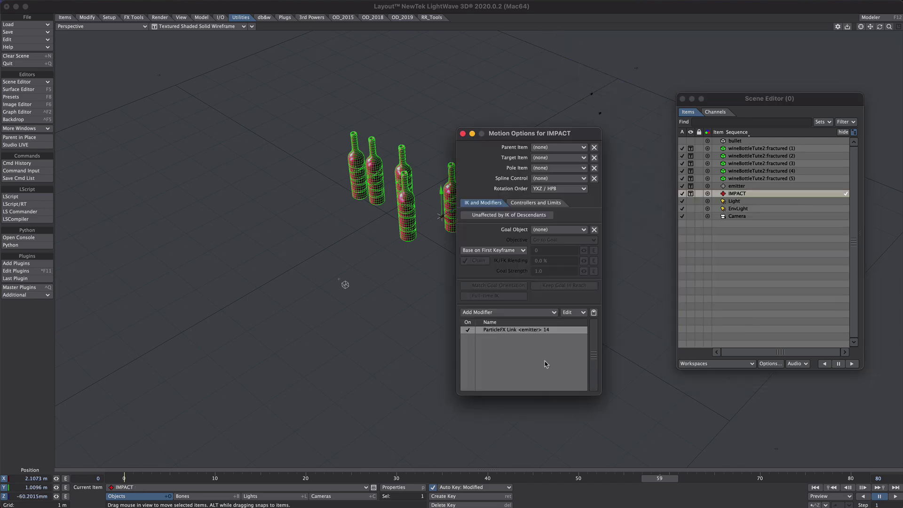
{"action": "right_click", "coordinate": [492, 330]}
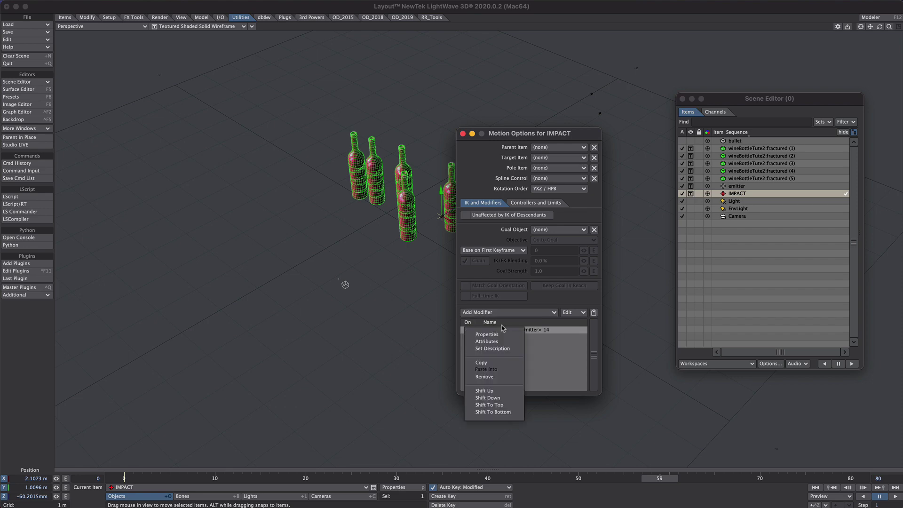
{"action": "left_click", "coordinate": [495, 378]}
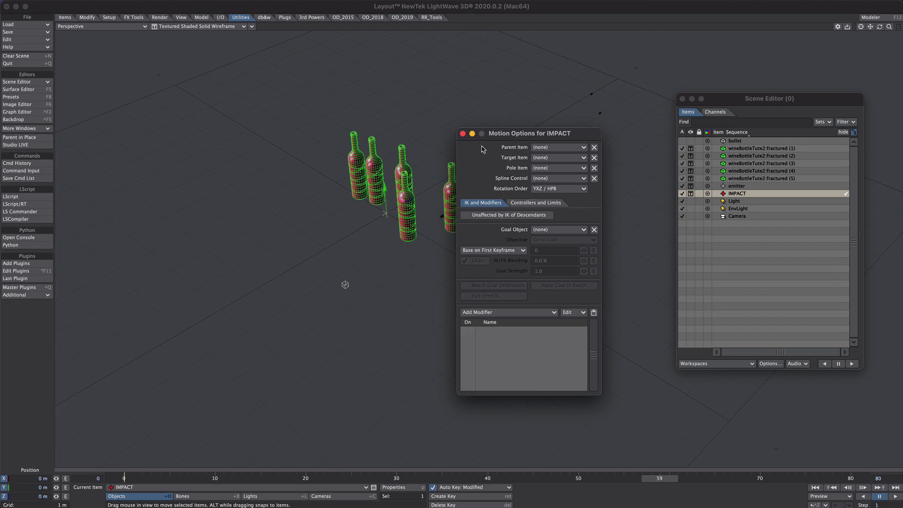
{"action": "left_click", "coordinate": [462, 134]}
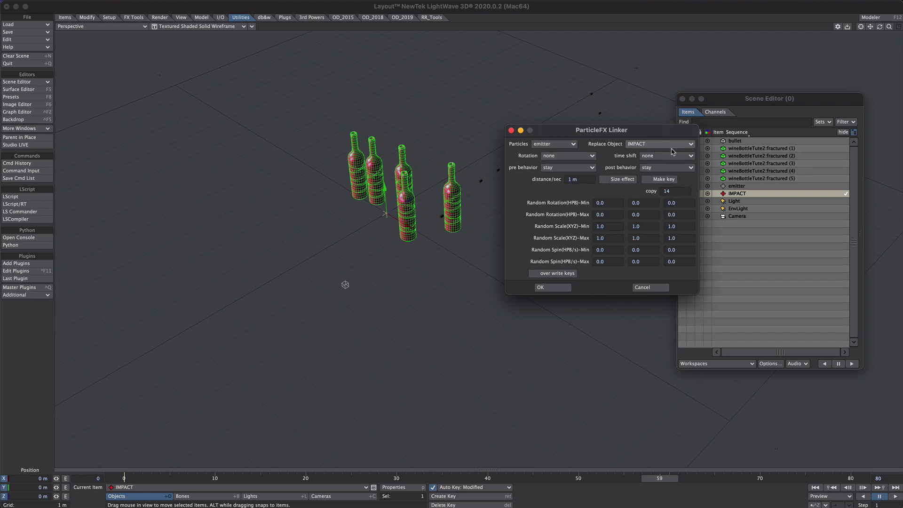
Run ParticleFX Linker again on the emitter's particles with IMPACT as the replace object and 14 copies.
{"action": "left_click", "coordinate": [560, 288]}
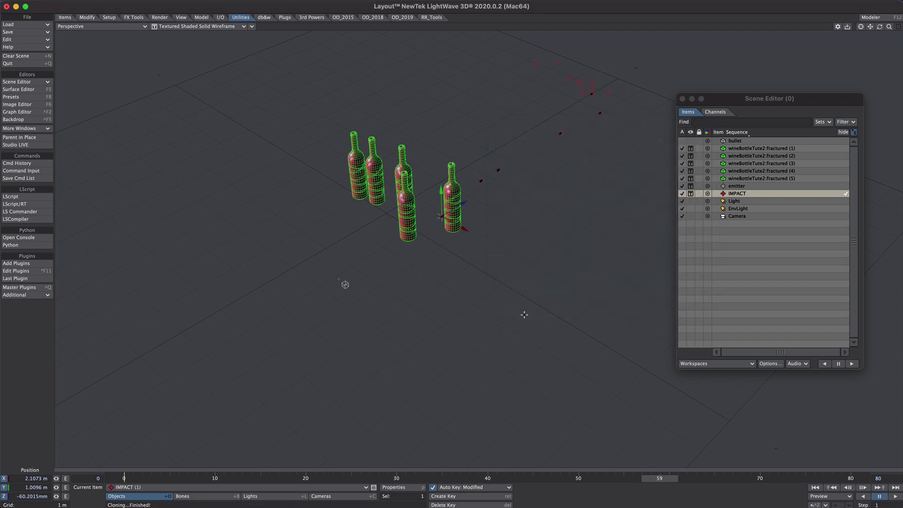
Re-sort the scene's item list so the newly cloned IMPACT nulls are listed.
{"action": "left_click", "coordinate": [737, 133]}
{"action": "left_click", "coordinate": [737, 132]}
{"action": "left_click", "coordinate": [738, 133]}
{"action": "left_click", "coordinate": [737, 132]}
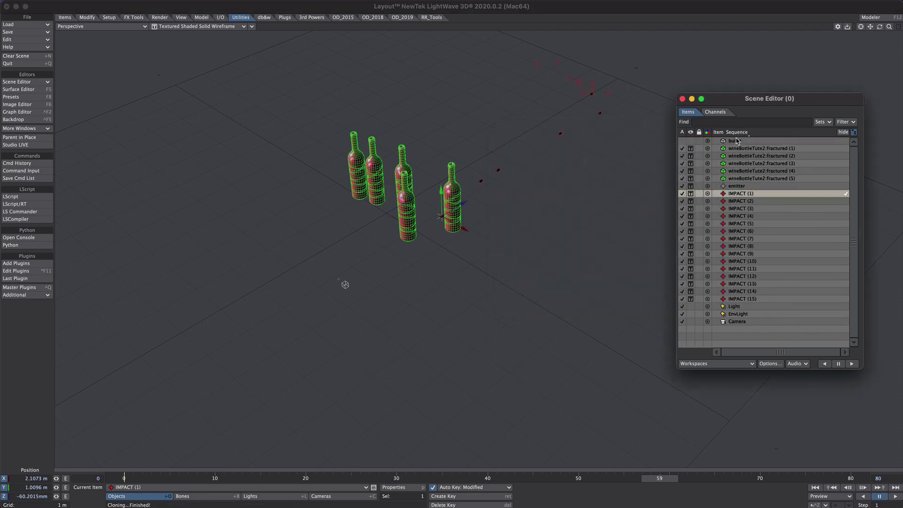
{"action": "left_click_drag", "start_coordinate": [505, 255], "coordinate": [514, 239], "text": "alt"}
{"action": "left_click_drag", "start_coordinate": [361, 255], "coordinate": [286, 384], "text": "alt"}
{"action": "left_click_drag", "start_coordinate": [589, 288], "coordinate": [589, 267], "text": "alt"}
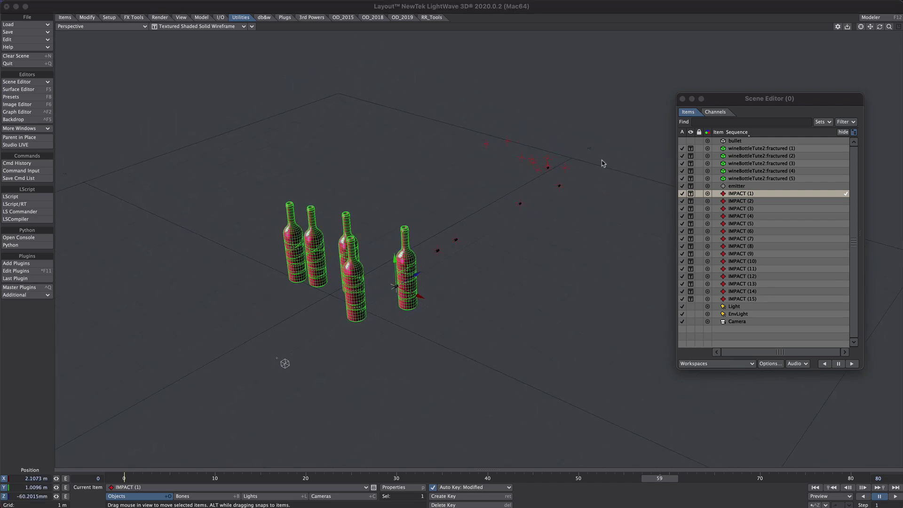
Group IMPACT (1) through IMPACT (15) under a new group named "impacts" and collapse it in the item list.
{"action": "left_click", "coordinate": [752, 293]}
{"action": "left_click", "coordinate": [750, 300], "text": "shift"}
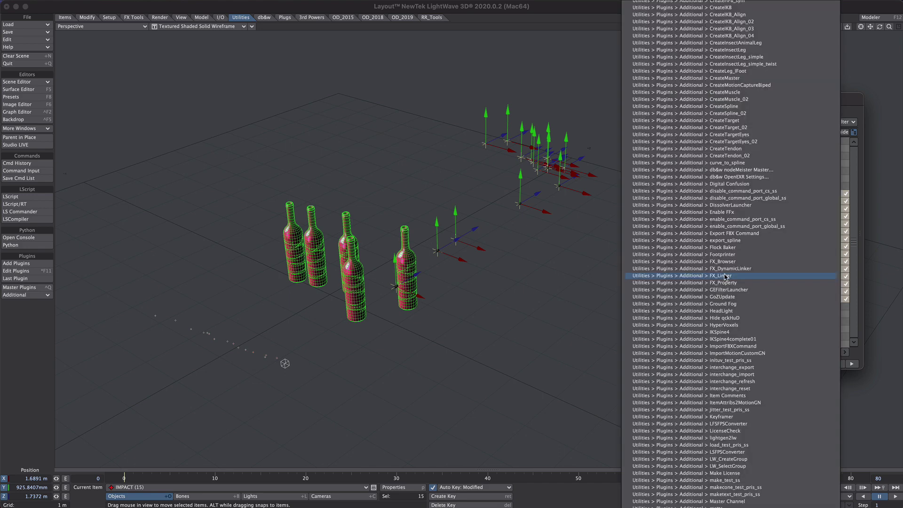
{"action": "type", "text": "group"}
{"action": "left_click", "coordinate": [711, 15]}
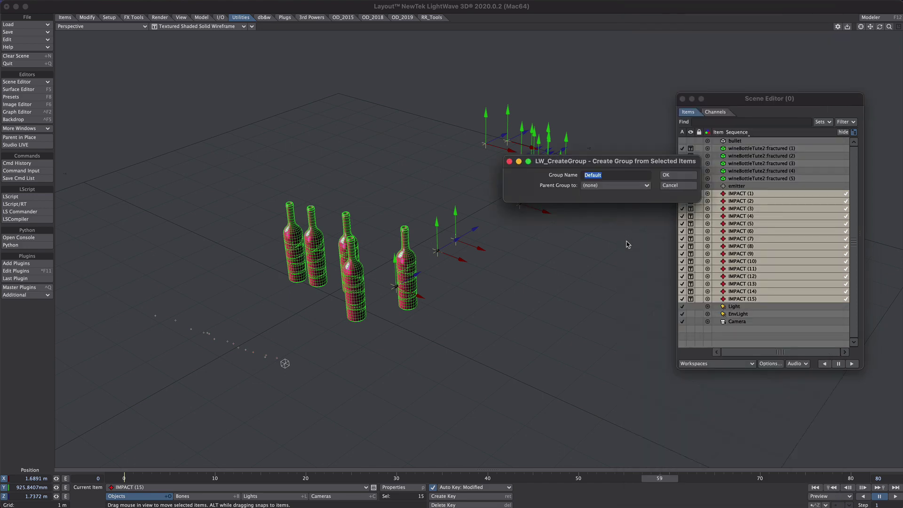
{"action": "key", "text": "BackSpace"}
{"action": "type", "text": "impacts"}
{"action": "left_click", "coordinate": [679, 175]}
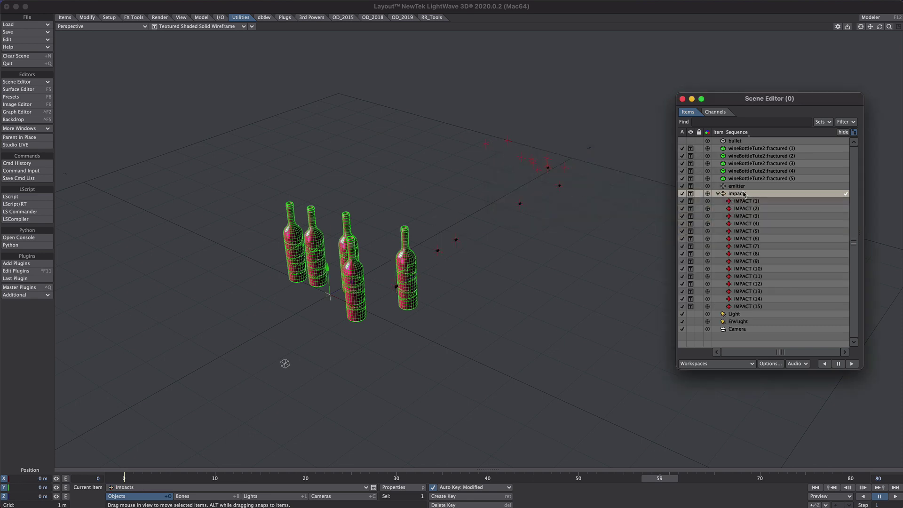
{"action": "left_click", "coordinate": [718, 194]}
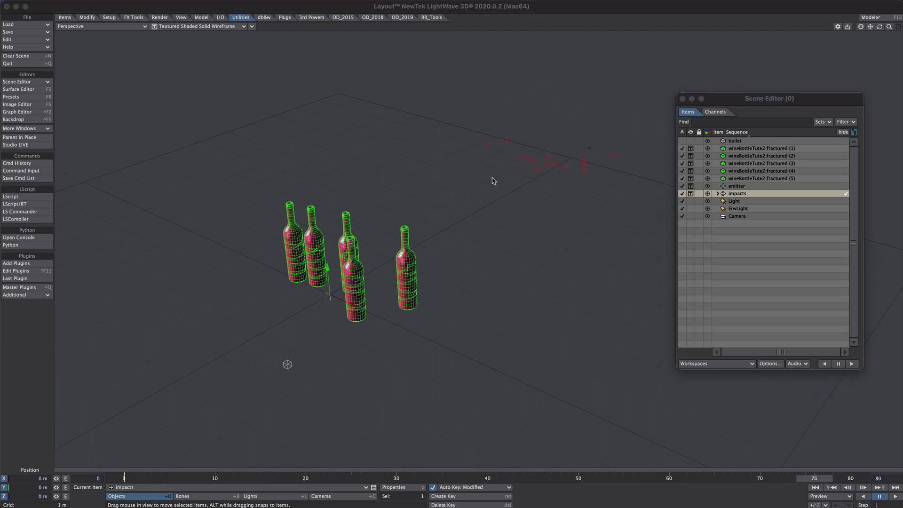
Select all the IMPACT nulls in the viewport and make them kinematic collision bodies in Bullet dynamics.
{"action": "left_click", "coordinate": [441, 55]}
{"action": "left_click_drag", "start_coordinate": [444, 56], "coordinate": [657, 213]}
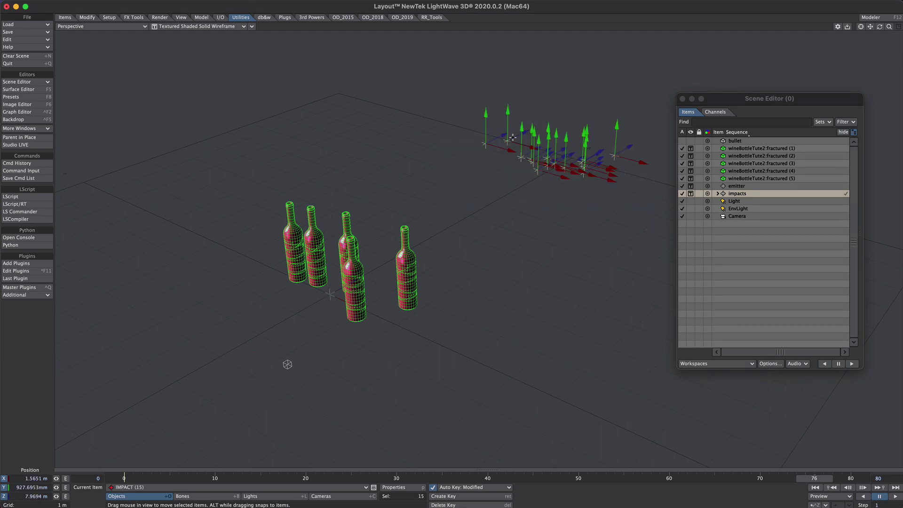
{"action": "left_click", "coordinate": [134, 18]}
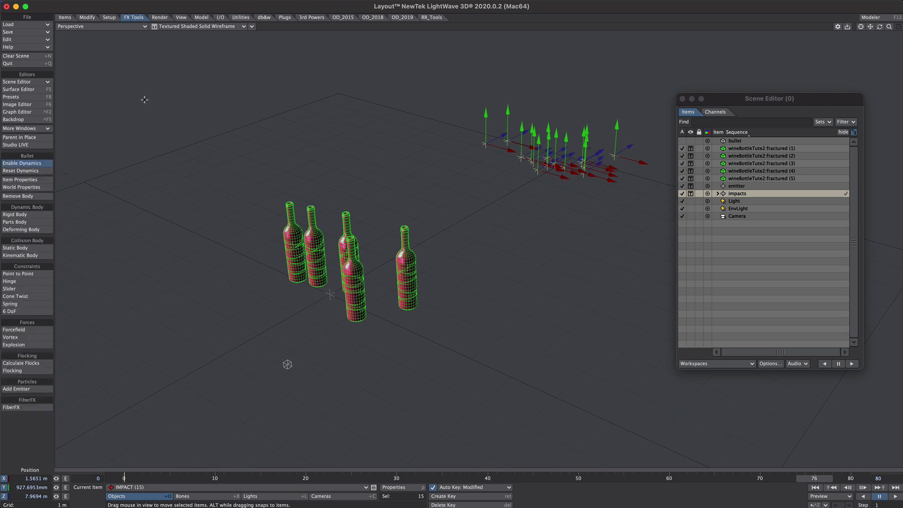
{"action": "left_click", "coordinate": [26, 186]}
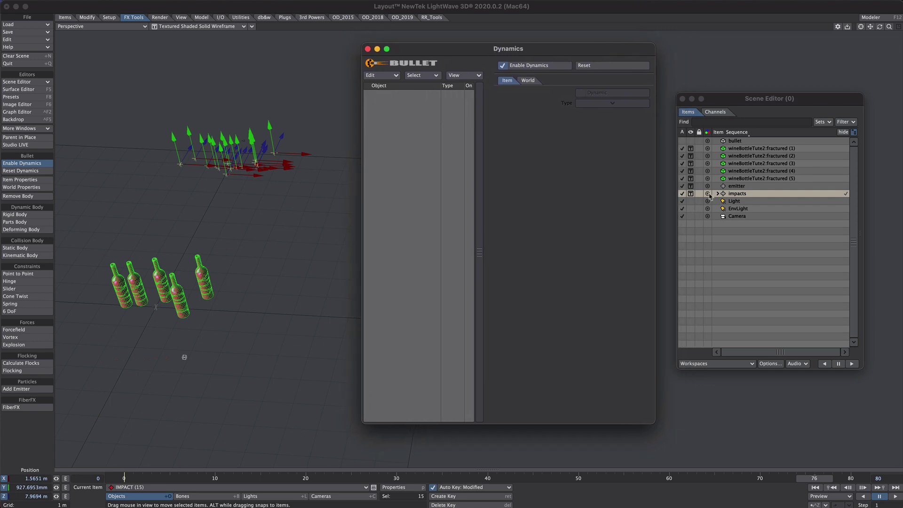
{"action": "left_click", "coordinate": [721, 212]}
{"action": "left_click", "coordinate": [717, 193]}
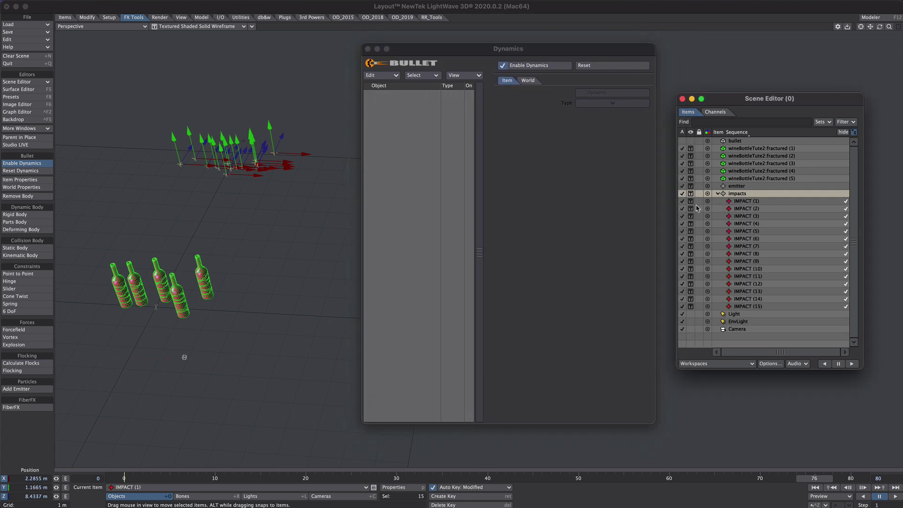
{"action": "left_click", "coordinate": [717, 194]}
{"action": "left_click", "coordinate": [390, 65]}
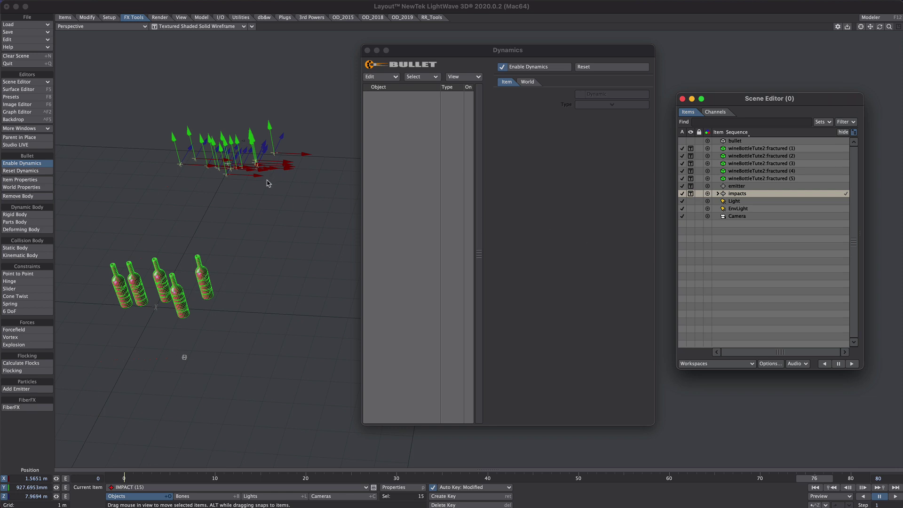
{"action": "left_click", "coordinate": [34, 257]}
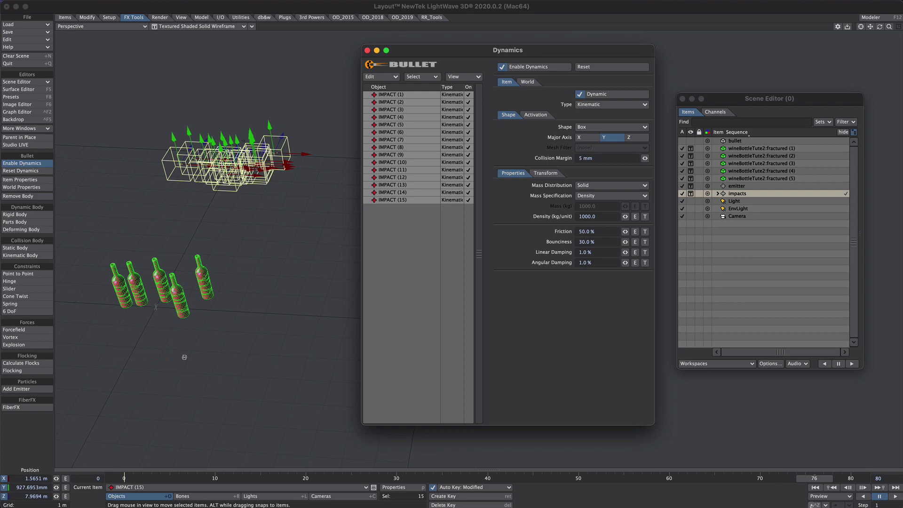
At frame 0, scale the IMPACT collision bodies to 0.1 on X, Y and Z and change their shape to Sphere.
{"action": "left_click", "coordinate": [815, 488]}
{"action": "left_click_drag", "start_coordinate": [143, 328], "coordinate": [256, 320], "text": "alt"}
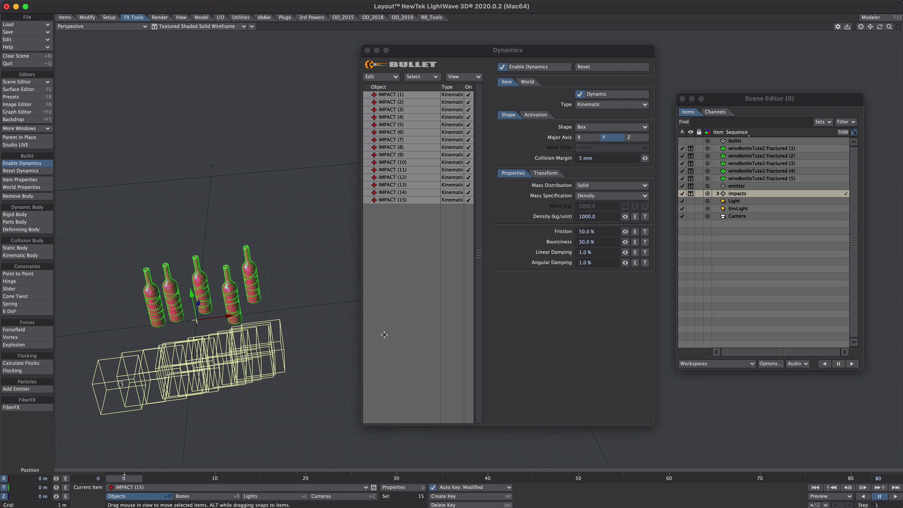
{"action": "left_click", "coordinate": [542, 173]}
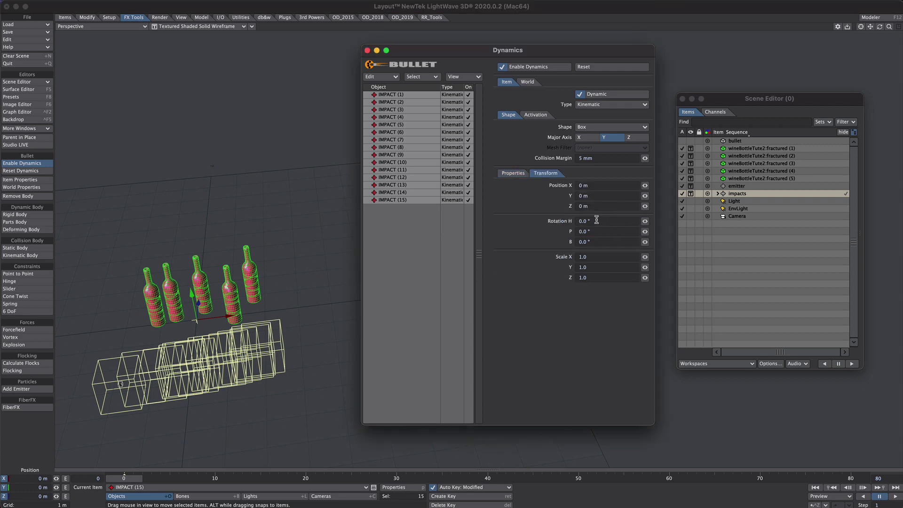
{"action": "left_click", "coordinate": [591, 258]}
{"action": "type", "text": "0.1"}
{"action": "key", "text": "Tab"}
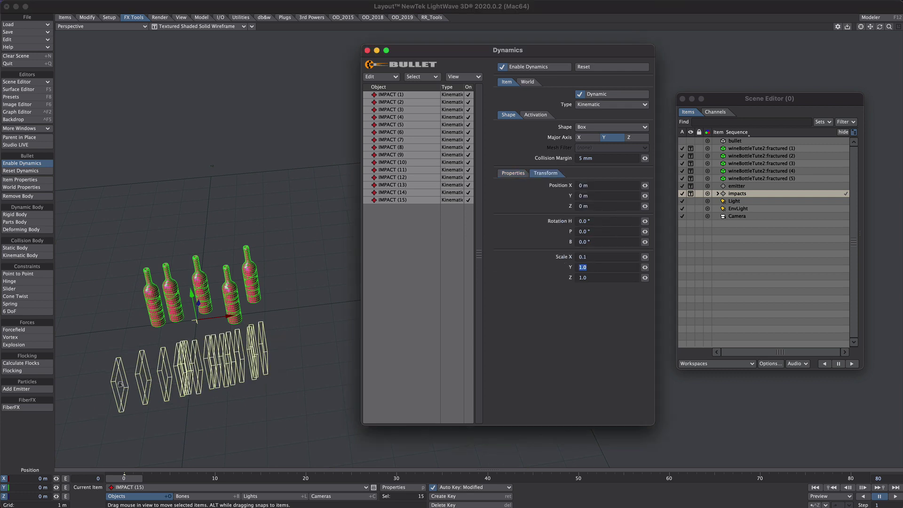
{"action": "key", "text": "Tab"}
{"action": "key", "text": "Return"}
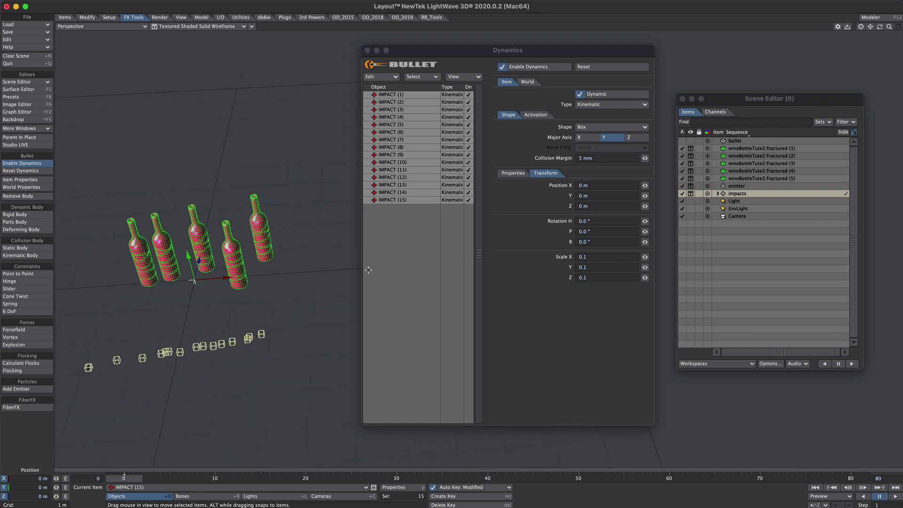
{"action": "left_click", "coordinate": [582, 128]}
{"action": "left_click", "coordinate": [586, 135]}
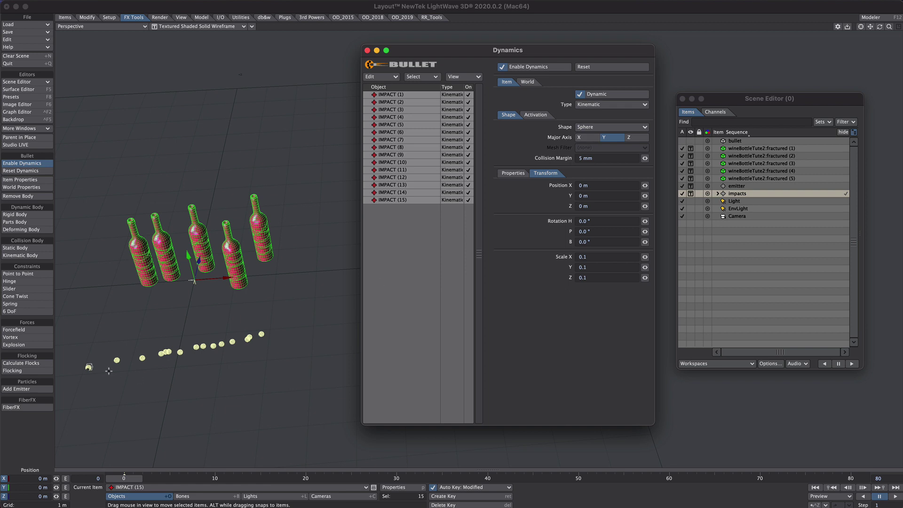
Make all five fractured wine bottles Parts bodies with the Convex Pieces collision shape.
{"action": "left_click_drag", "start_coordinate": [340, 214], "coordinate": [325, 225], "text": "alt"}
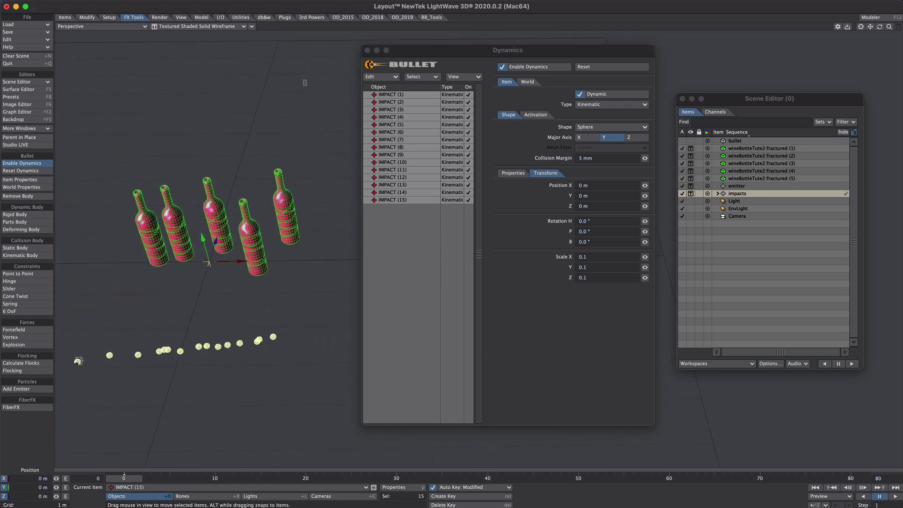
{"action": "left_click_drag", "start_coordinate": [305, 83], "coordinate": [112, 238]}
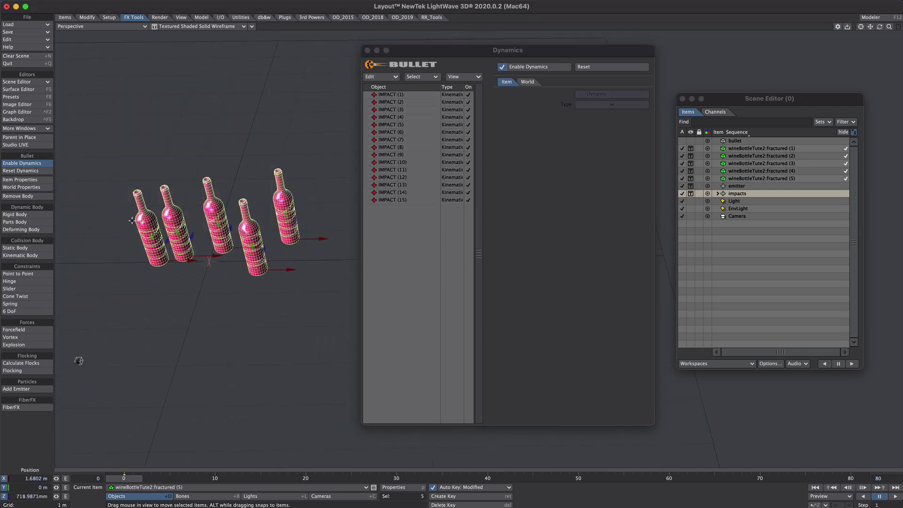
{"action": "left_click", "coordinate": [22, 222]}
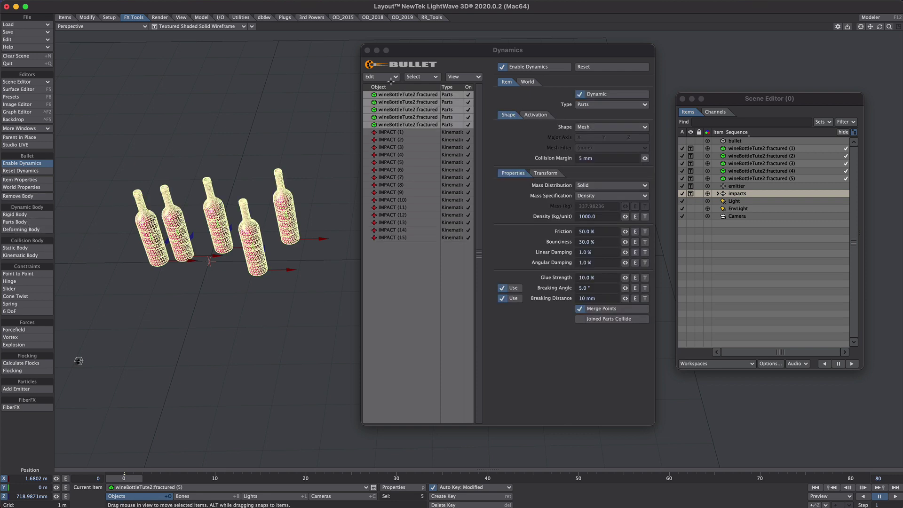
{"action": "left_click", "coordinate": [586, 126]}
{"action": "left_click", "coordinate": [599, 118]}
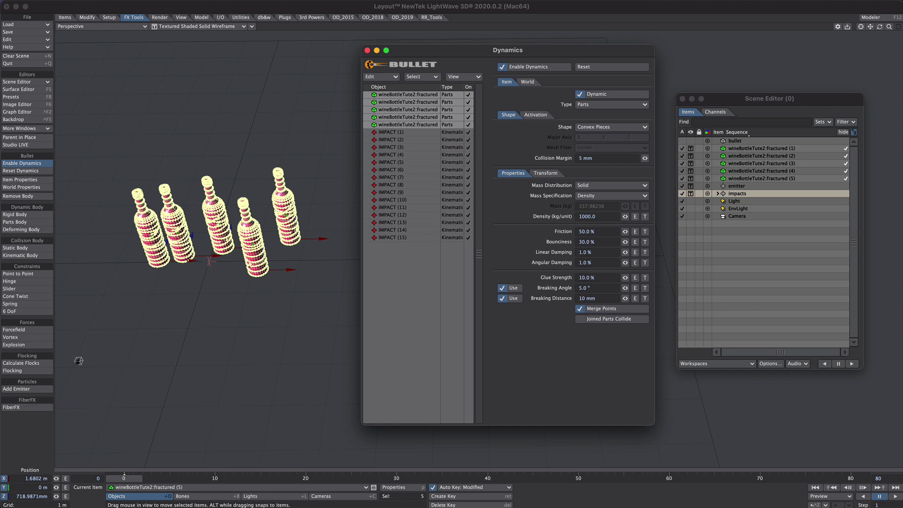
Create a null named "ground" and make it a static collision body.
{"action": "key", "text": "ctrl+n"}
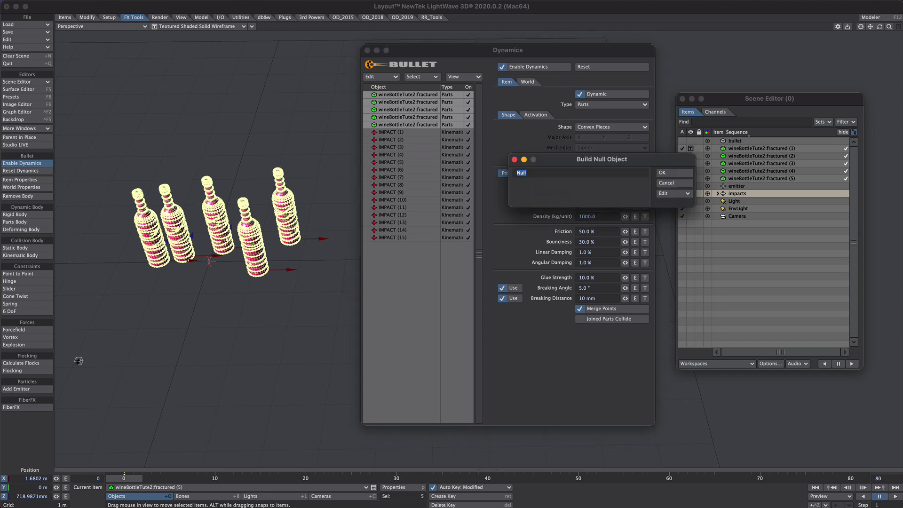
{"action": "key", "text": "Return"}
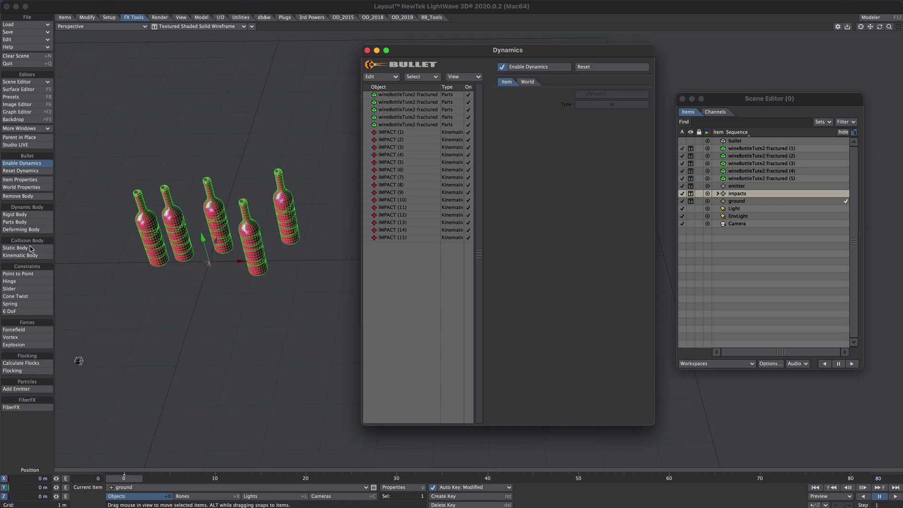
{"action": "left_click", "coordinate": [31, 247]}
{"action": "left_click", "coordinate": [32, 250]}
{"action": "key", "text": "Tab"}
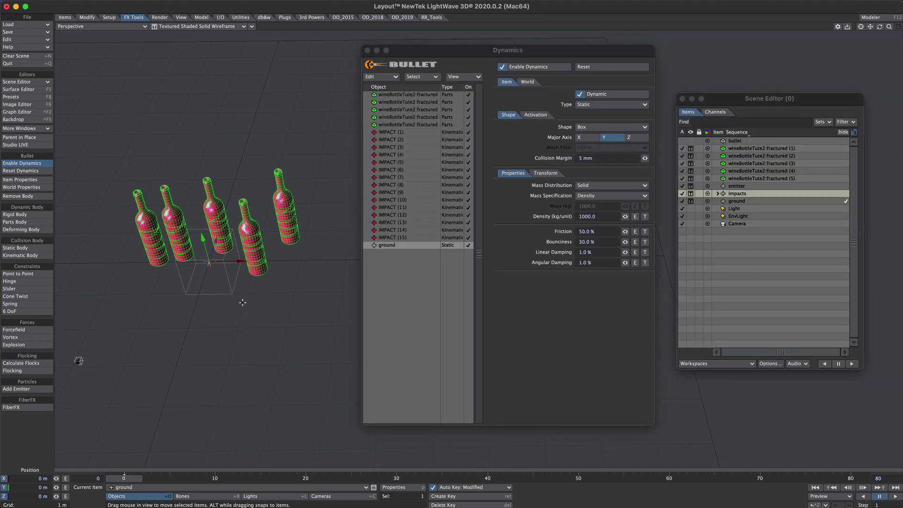
Lower the ground null to about -515 mm in Y so its collision box sits just beneath the bottles.
{"action": "key", "text": "1"}
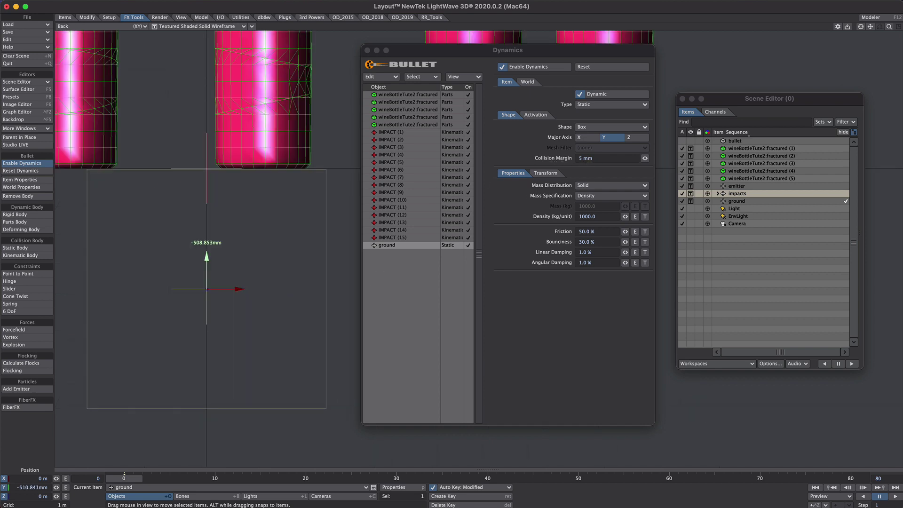
{"action": "left_click_drag", "start_coordinate": [207, 255], "coordinate": [207, 258]}
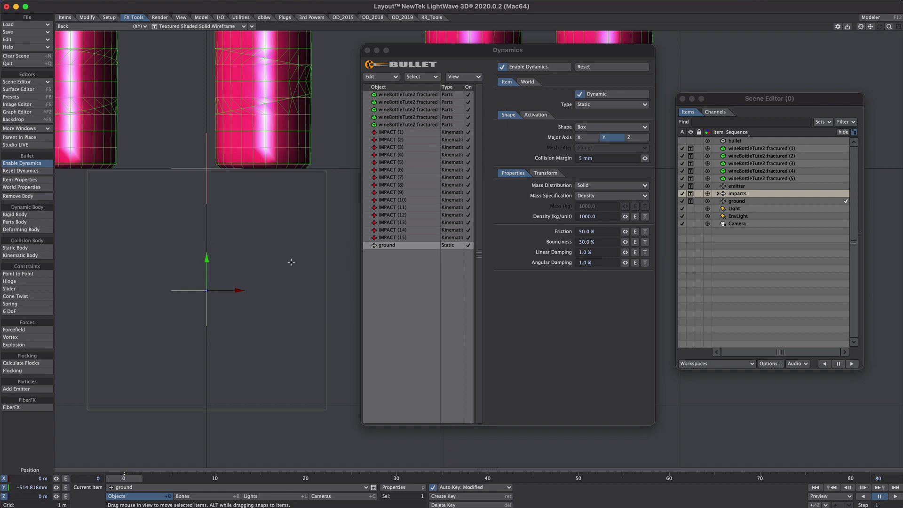
{"action": "scroll", "coordinate": [282, 265], "scroll_direction": "down", "scroll_amount": 2}
{"action": "key", "text": "4"}
{"action": "key", "text": "a"}
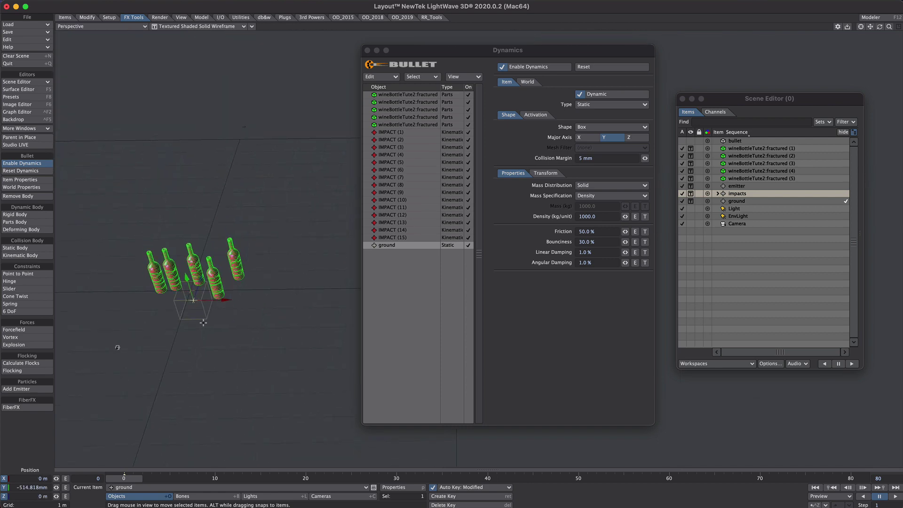
Set the ground body's collision scale to 10 on X and Z.
{"action": "left_click", "coordinate": [542, 174]}
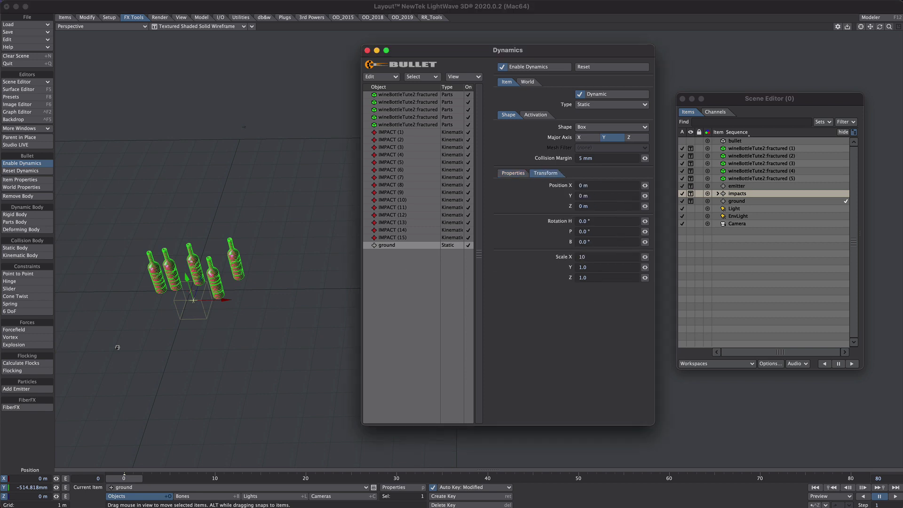
{"action": "key", "text": "Tab"}
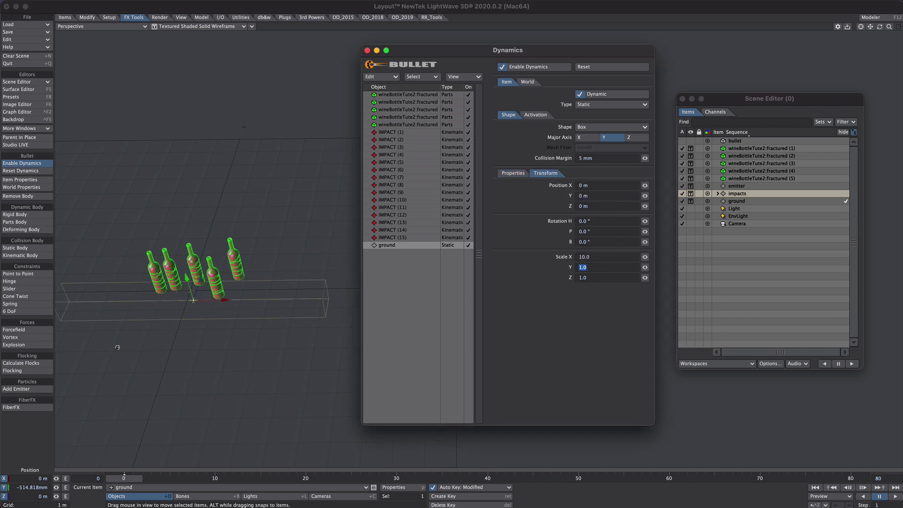
{"action": "key", "text": "Tab"}
{"action": "type", "text": "1"}
{"action": "left_click_drag", "start_coordinate": [239, 317], "coordinate": [207, 323], "text": "ctrl+alt"}
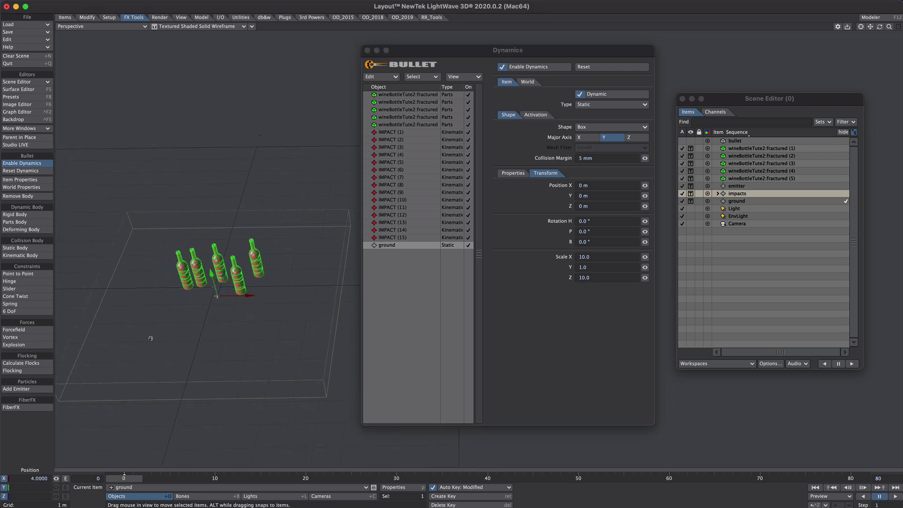
Enlarge the ground null and move it back behind the bottles to about 7.17 m in Z.
{"action": "key", "text": "h"}
{"action": "left_click_drag", "start_coordinate": [236, 226], "coordinate": [297, 217]}
{"action": "key", "text": "t"}
{"action": "left_click_drag", "start_coordinate": [233, 221], "coordinate": [252, 170]}
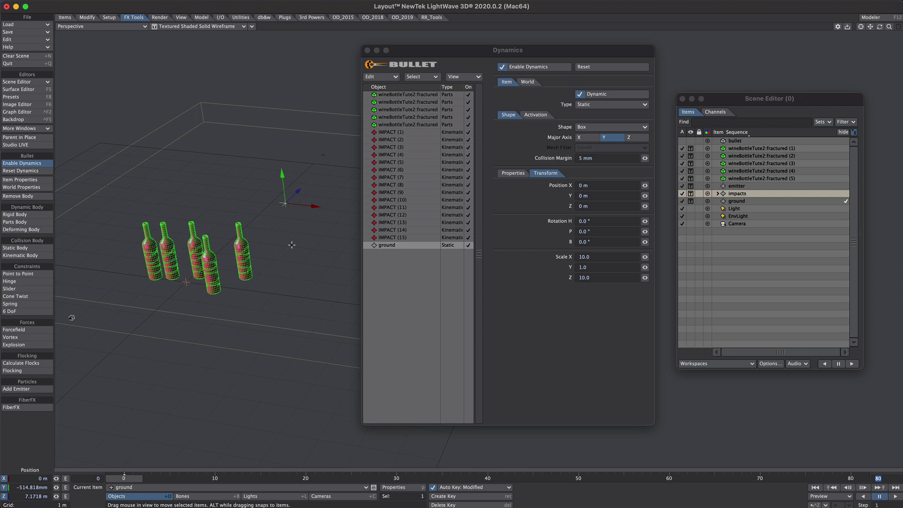
Set the initial activation of all five wine bottle bodies to Start Sleeping.
{"action": "left_click", "coordinate": [396, 95]}
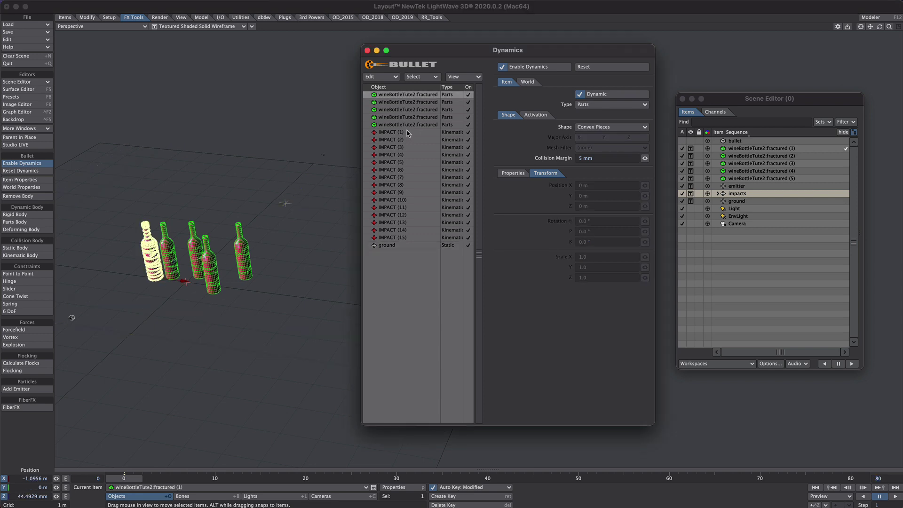
{"action": "left_click", "coordinate": [408, 125], "text": "shift"}
{"action": "left_click", "coordinate": [612, 129]}
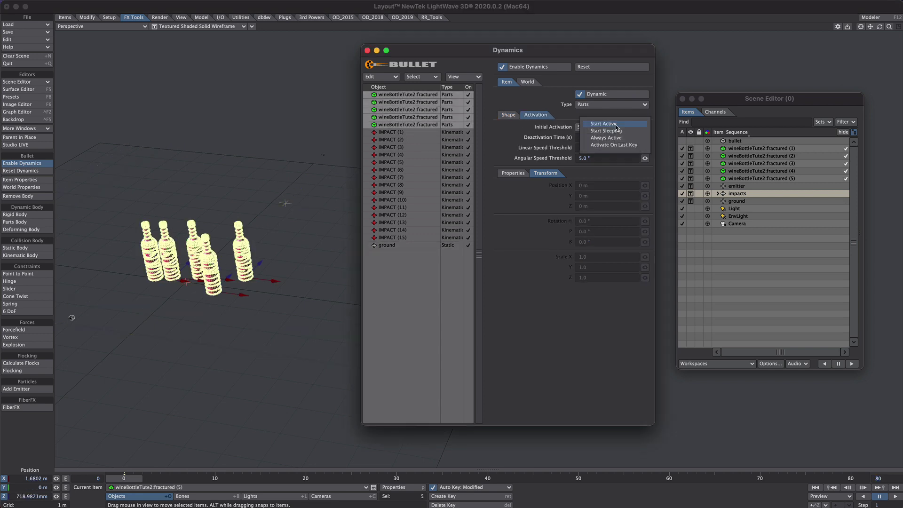
{"action": "left_click", "coordinate": [606, 131]}
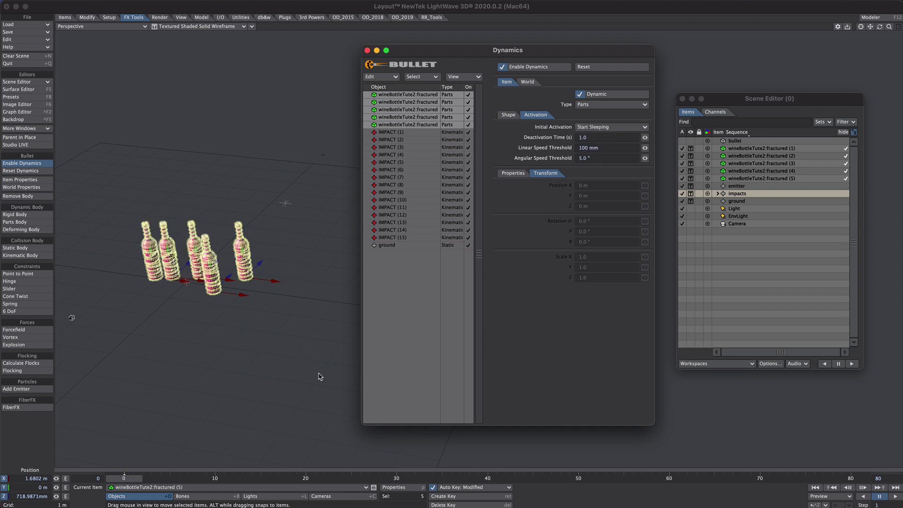
{"action": "left_click_drag", "start_coordinate": [203, 261], "coordinate": [213, 258], "text": "alt"}
{"action": "left_click_drag", "start_coordinate": [879, 477], "coordinate": [857, 478]}
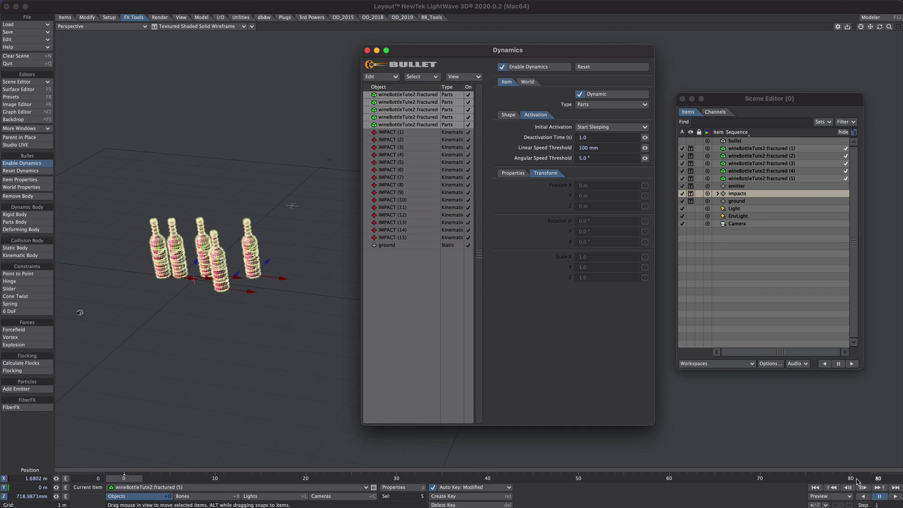
Extend the scene's end frame to 120 and play back the bottle-shatter simulation.
{"action": "key", "text": "Return"}
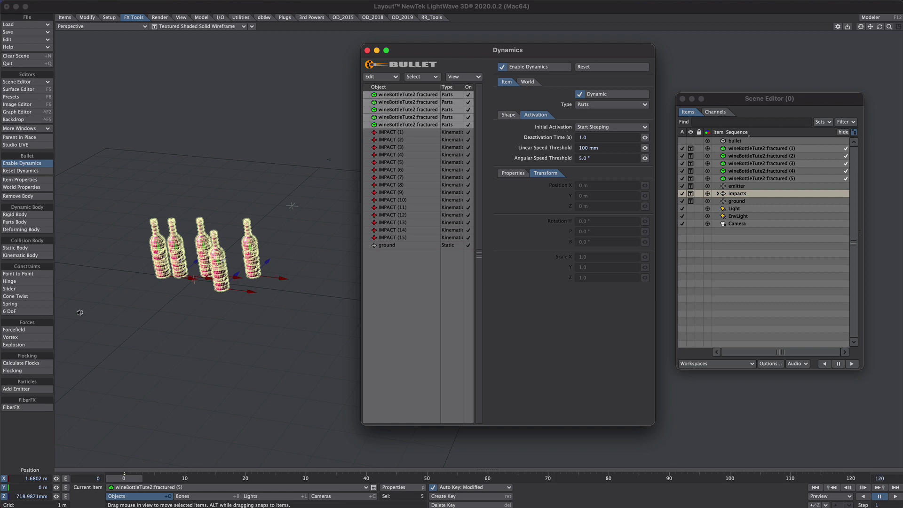
{"action": "key", "text": "Tab"}
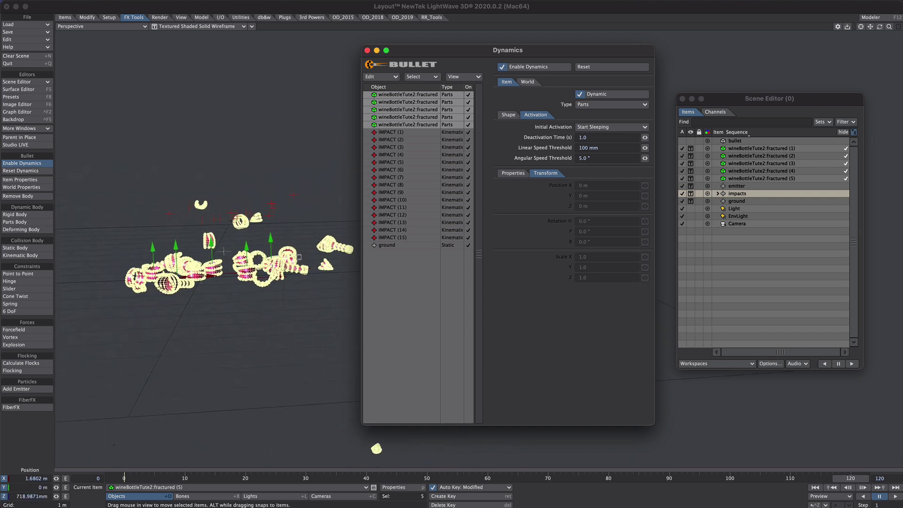
{"action": "left_click_drag", "start_coordinate": [472, 58], "coordinate": [680, 53]}
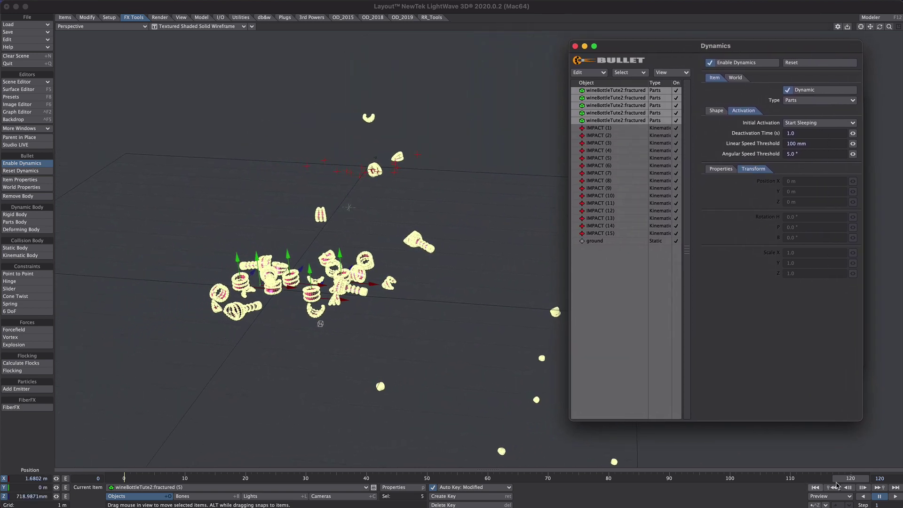
{"action": "left_click", "coordinate": [895, 496]}
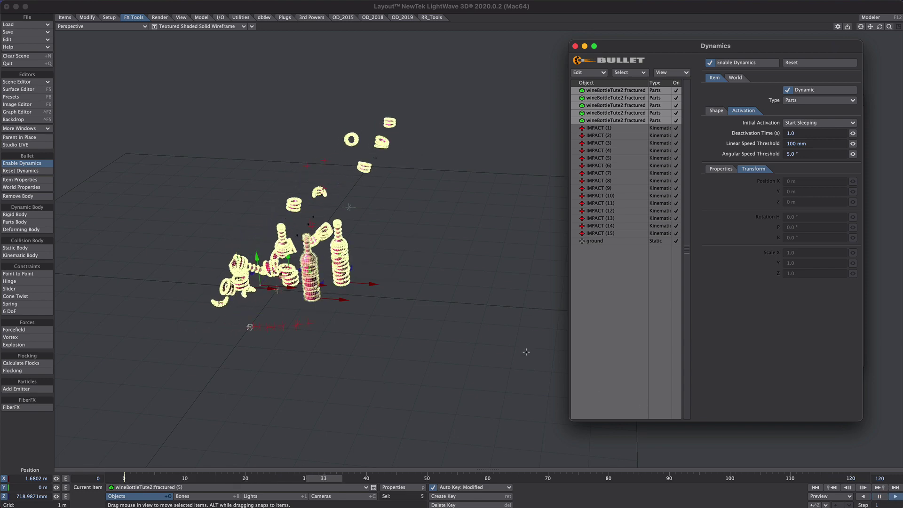
{"action": "key", "text": "Tab"}
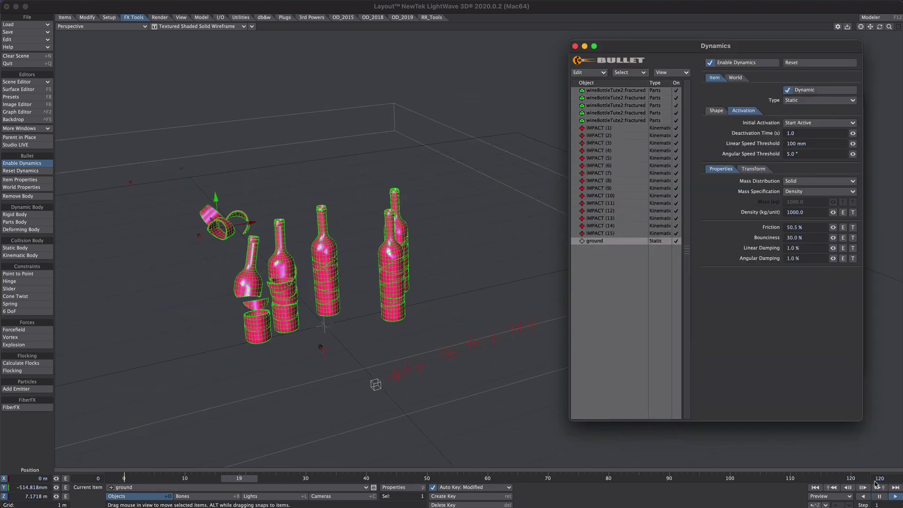
Set the ground body's friction to 80% and replay the simulation.
{"action": "left_click", "coordinate": [873, 495]}
{"action": "left_click", "coordinate": [795, 227]}
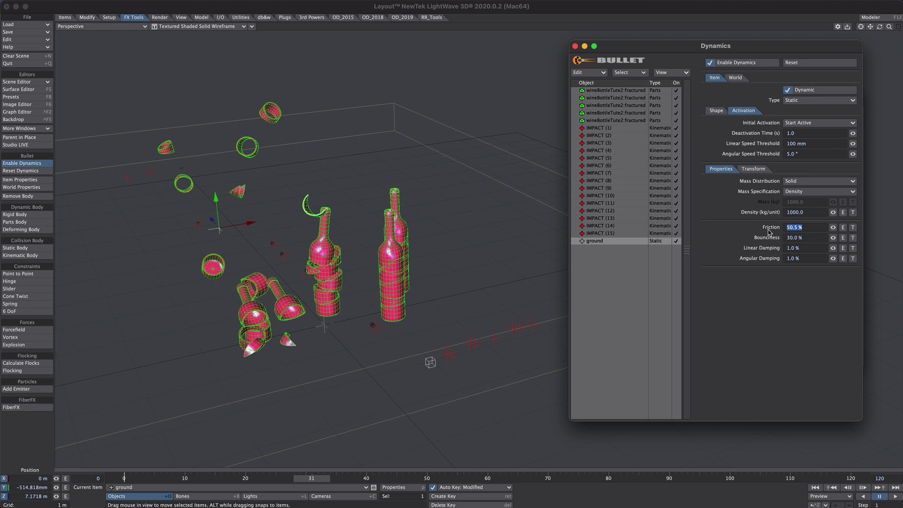
{"action": "type", "text": "80"}
{"action": "key", "text": "Return"}
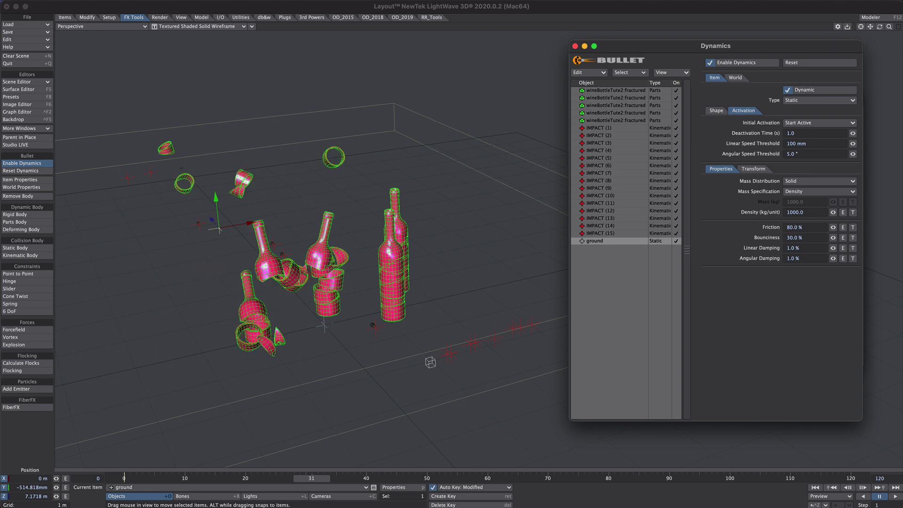
{"action": "left_click", "coordinate": [896, 487]}
{"action": "left_click", "coordinate": [895, 496]}
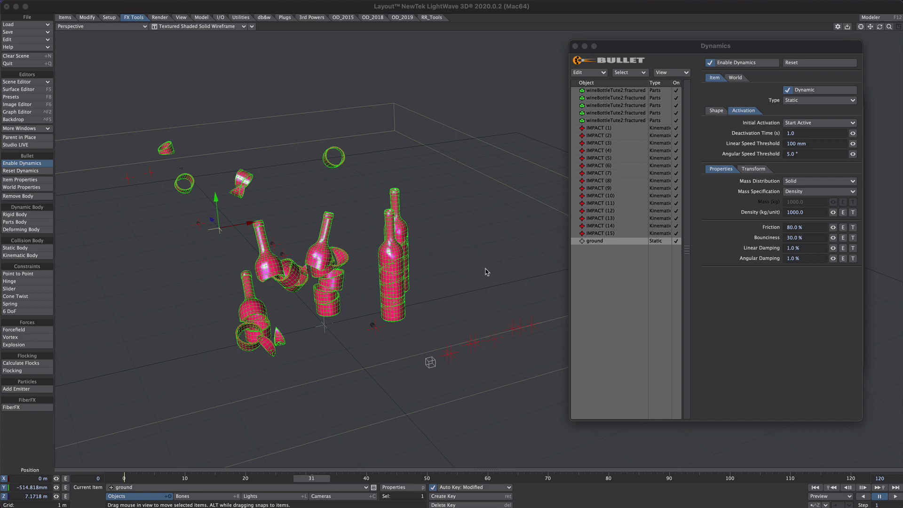
Open the FX Browser and bring up the particle emitter's FX_Emitter properties, keeping the viewport clear.
{"action": "left_click", "coordinate": [500, 214], "text": "ctrl+shift"}
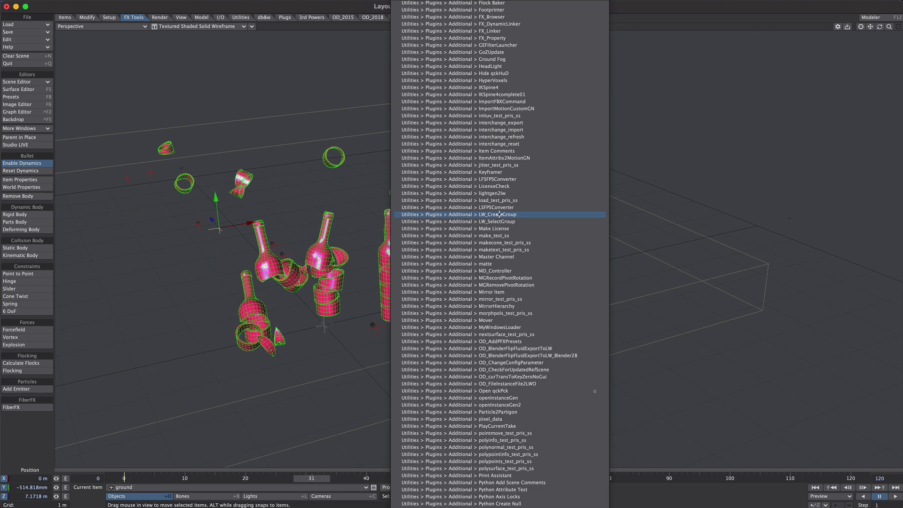
{"action": "type", "text": "fx_b"}
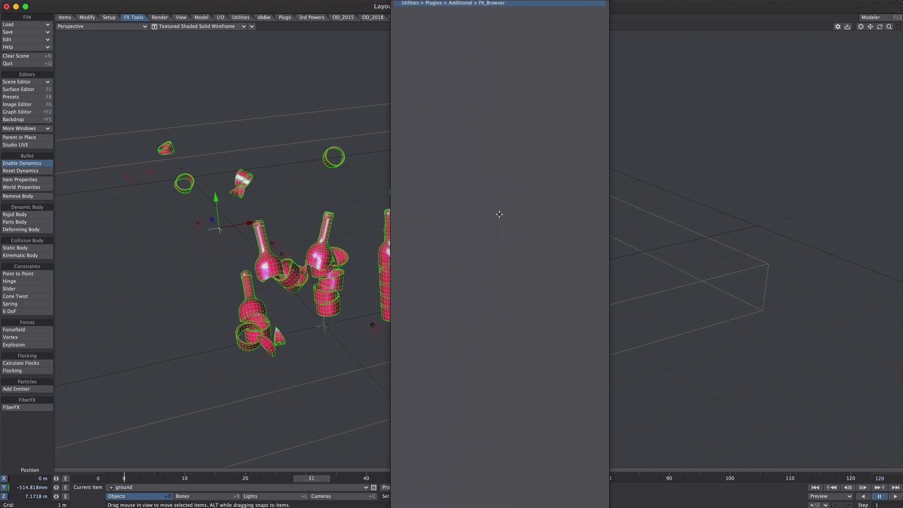
{"action": "key", "text": "Return"}
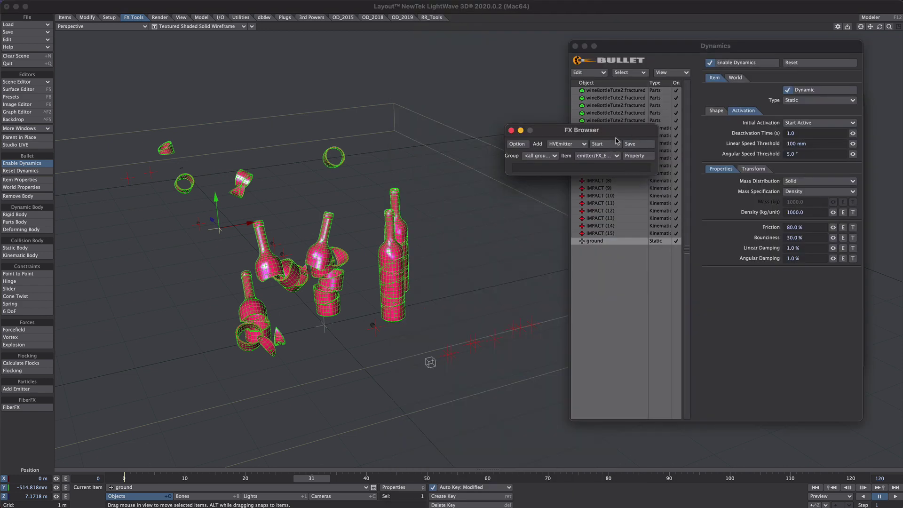
{"action": "left_click_drag", "start_coordinate": [616, 127], "coordinate": [514, 36]}
{"action": "left_click", "coordinate": [539, 64]}
{"action": "left_click_drag", "start_coordinate": [625, 46], "coordinate": [700, 45]}
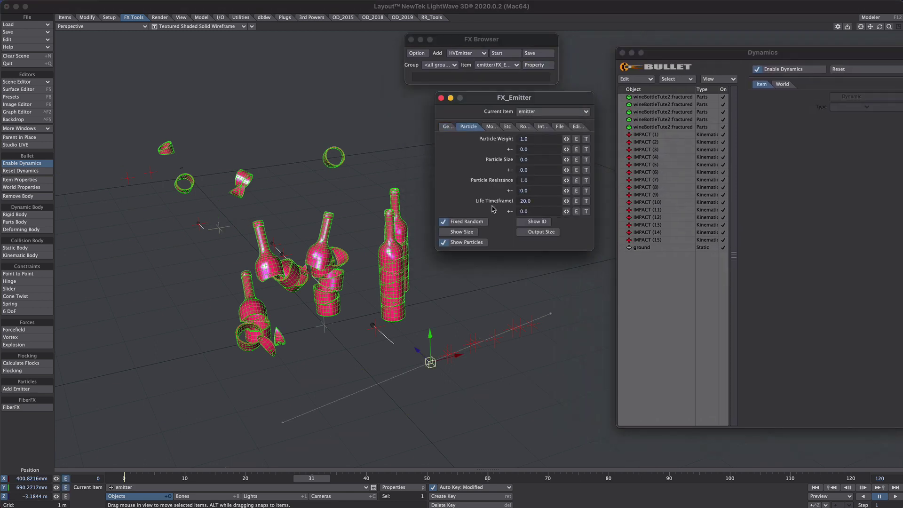
Set the emitter's Z velocity to 30 m, then reset the dynamics and replay the simulation.
{"action": "left_click", "coordinate": [489, 126]}
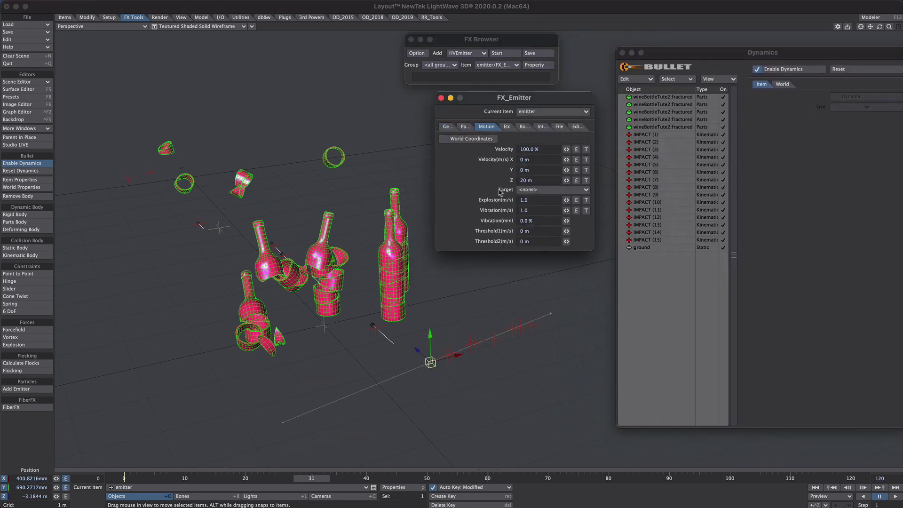
{"action": "left_click", "coordinate": [526, 180]}
{"action": "type", "text": "30"}
{"action": "key", "text": "Tab"}
{"action": "left_click", "coordinate": [895, 497]}
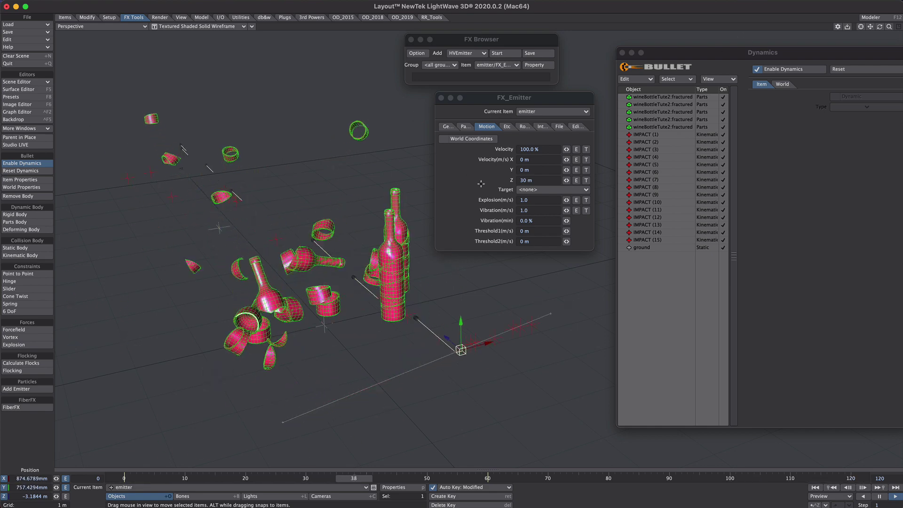
{"action": "left_click_drag", "start_coordinate": [809, 52], "coordinate": [790, 48]}
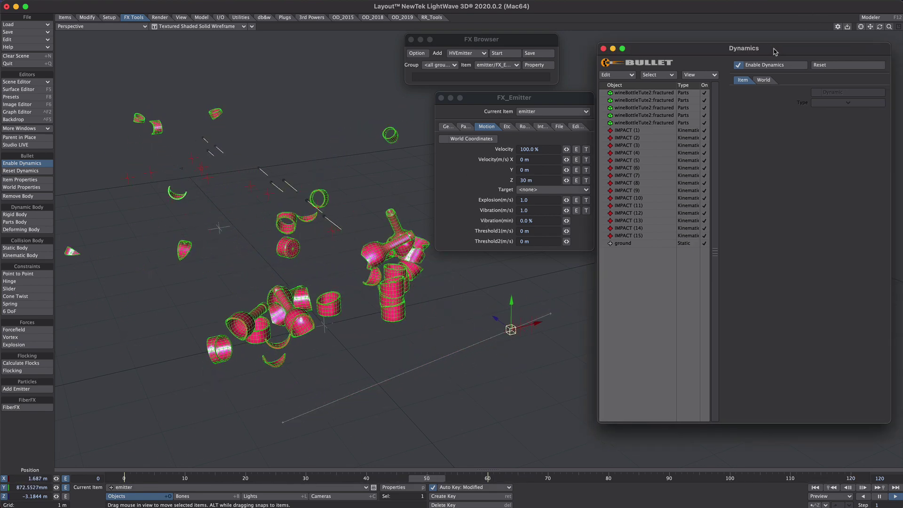
{"action": "left_click", "coordinate": [826, 66]}
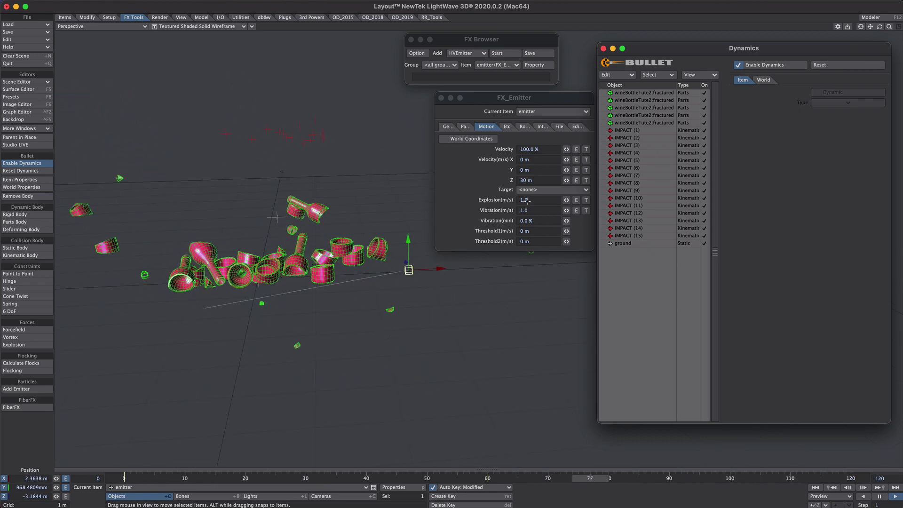
Set the emitter's explosion and vibration to 10 each and reset the dynamics.
{"action": "double_click", "coordinate": [526, 200]}
{"action": "type", "text": "10"}
{"action": "key", "text": "Tab"}
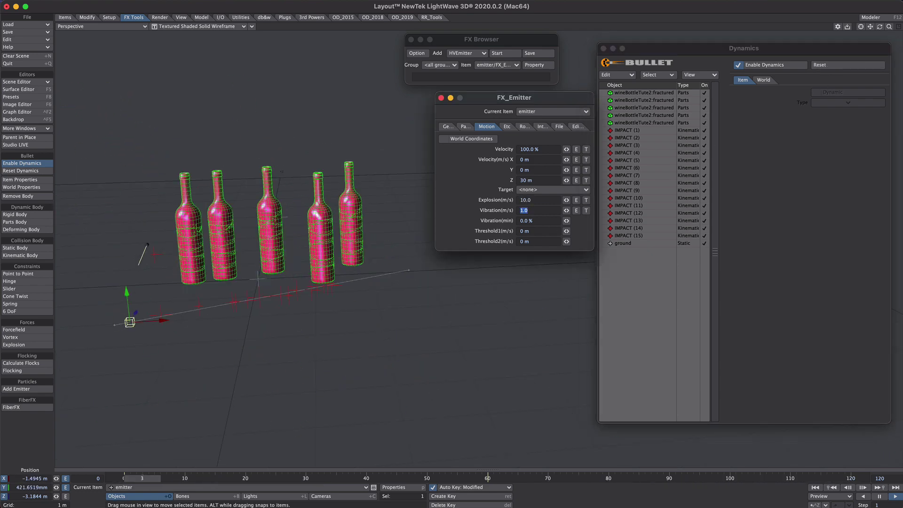
{"action": "type", "text": "10"}
{"action": "key", "text": "Tab"}
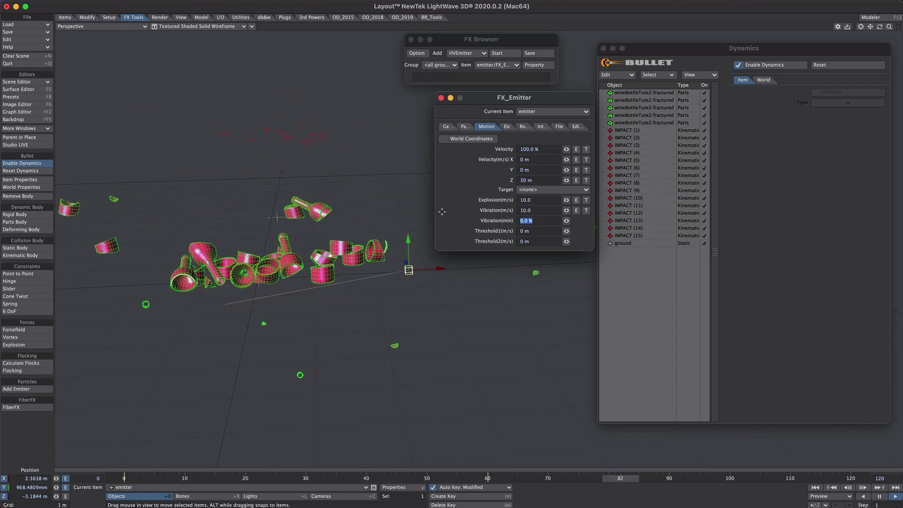
{"action": "left_click", "coordinate": [820, 66]}
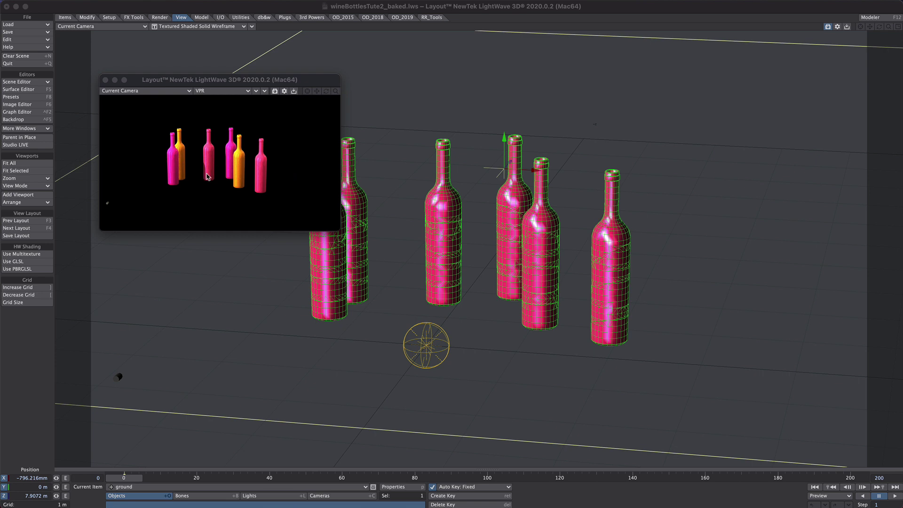
Open the bottle surface's node graph, expand the Extended Spot Info node and move it clear of the color nodes.
{"action": "key", "text": "F5"}
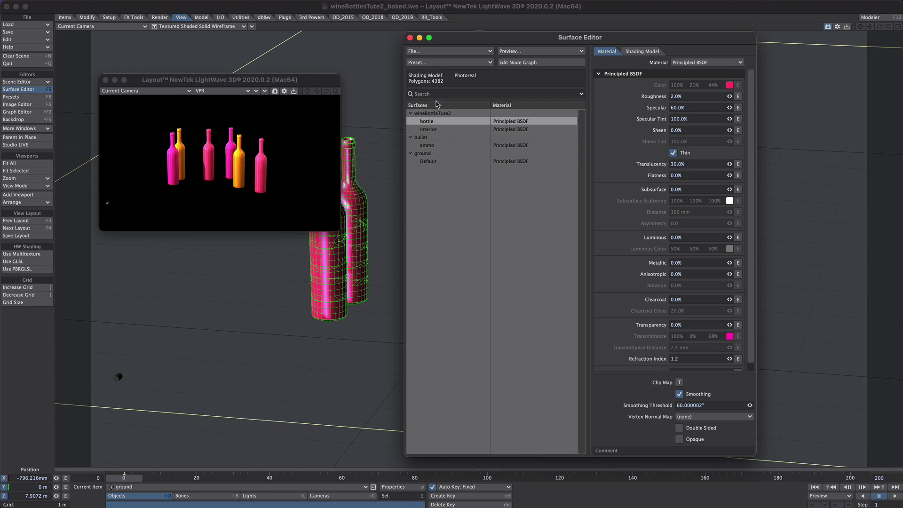
{"action": "left_click", "coordinate": [539, 66]}
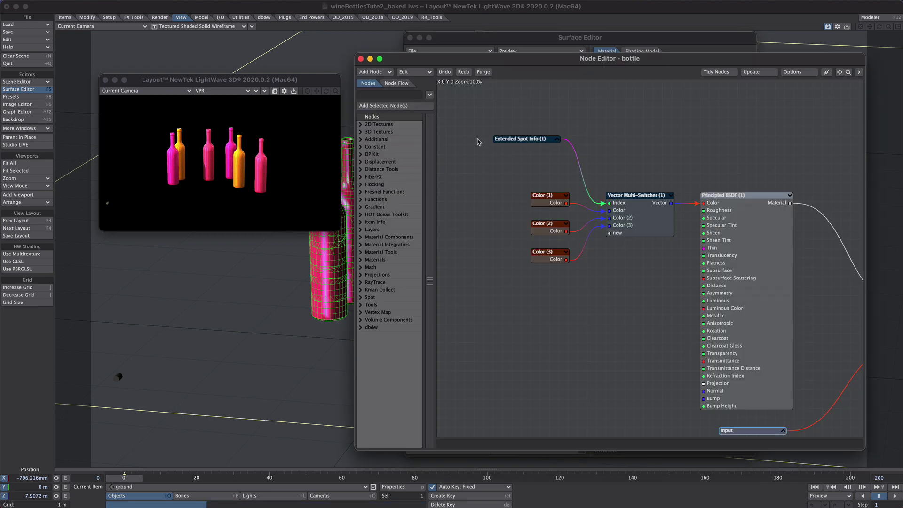
{"action": "left_click", "coordinate": [554, 139]}
{"action": "left_click", "coordinate": [555, 139]}
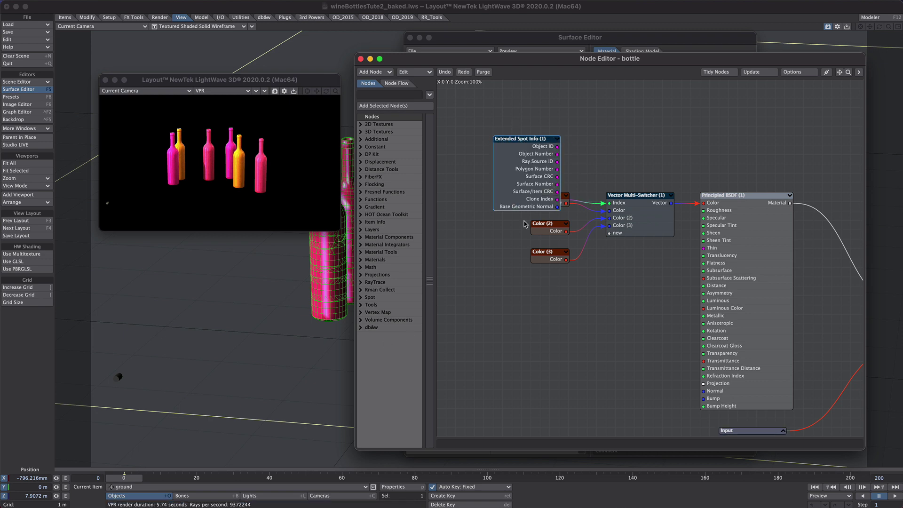
{"action": "left_click_drag", "start_coordinate": [504, 168], "coordinate": [483, 132]}
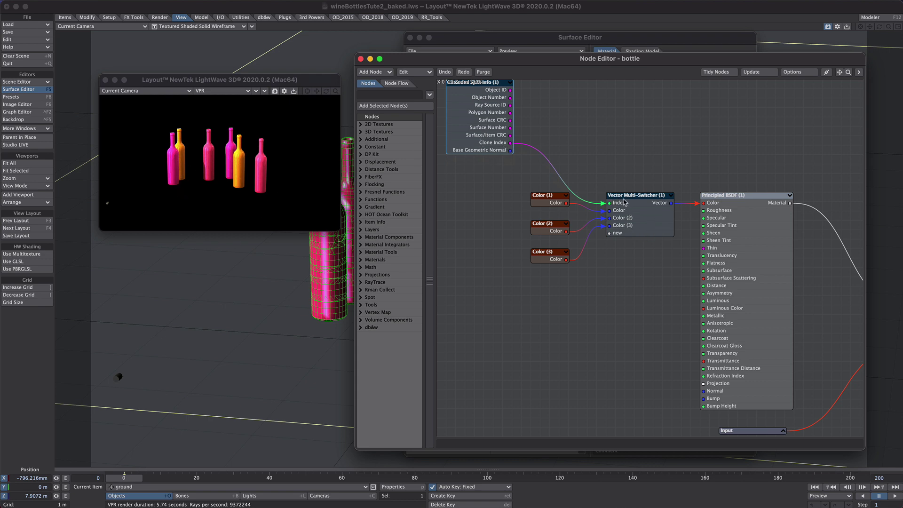
Examine the settings of the Vector Multi-Switcher and the three Color nodes feeding the bottle surface's color.
{"action": "double_click", "coordinate": [634, 220]}
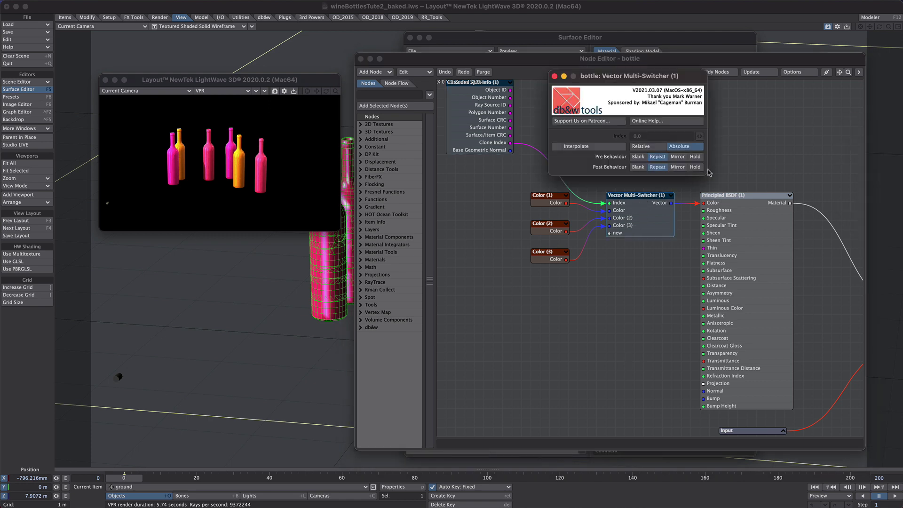
{"action": "left_click", "coordinate": [554, 77]}
{"action": "double_click", "coordinate": [548, 204]}
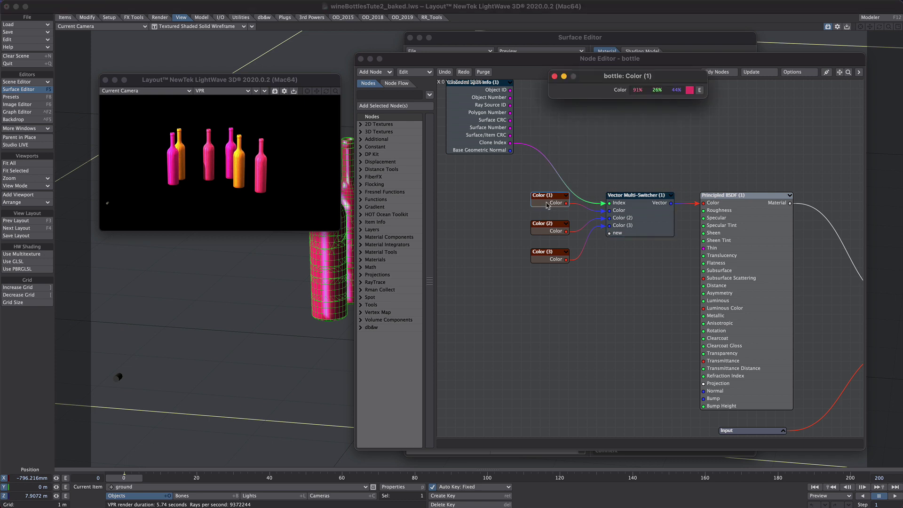
{"action": "double_click", "coordinate": [544, 232]}
{"action": "double_click", "coordinate": [546, 261]}
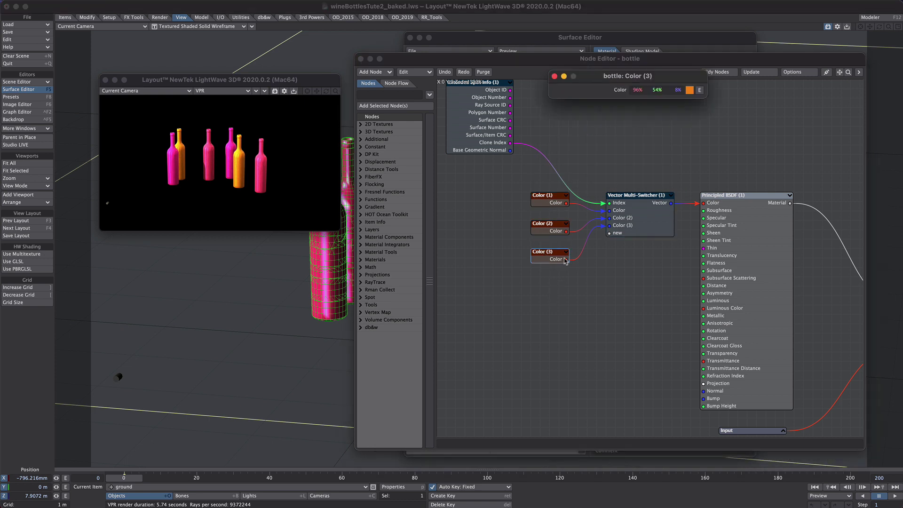
{"action": "left_click", "coordinate": [554, 76]}
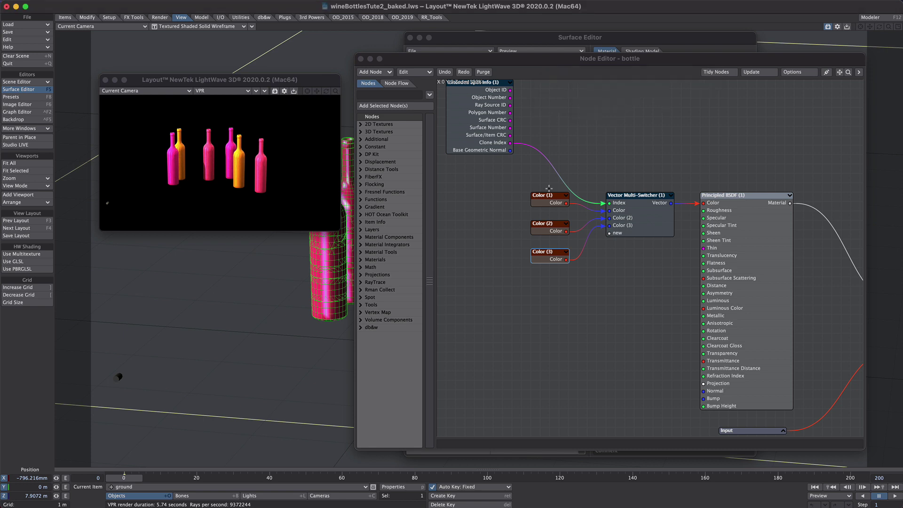